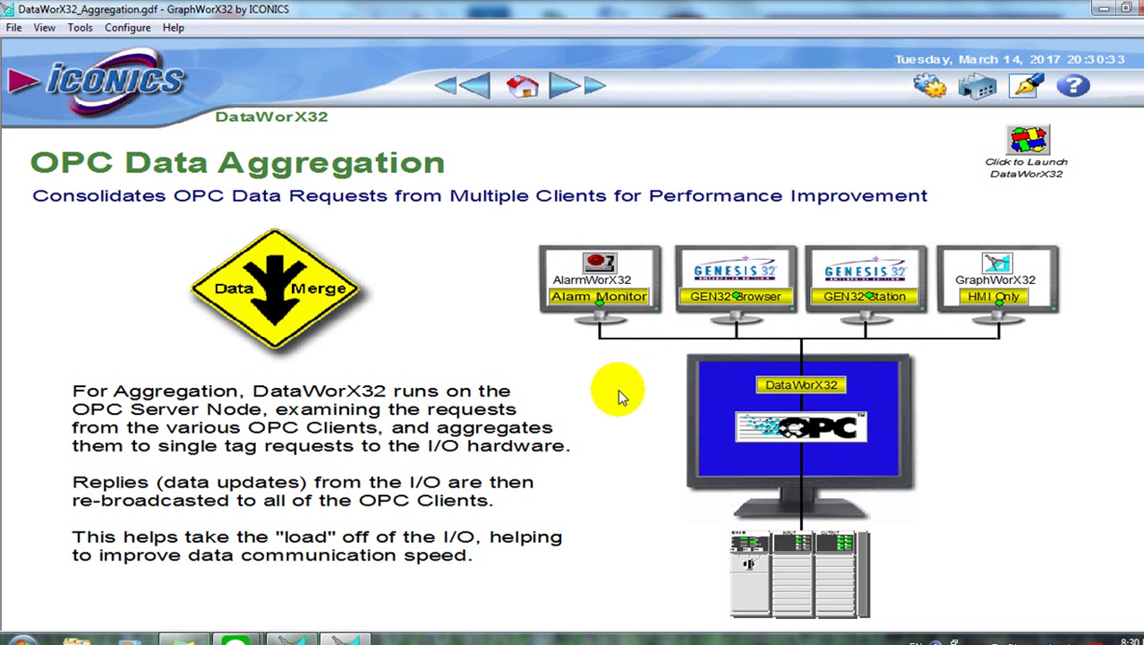
left_click(792, 387)
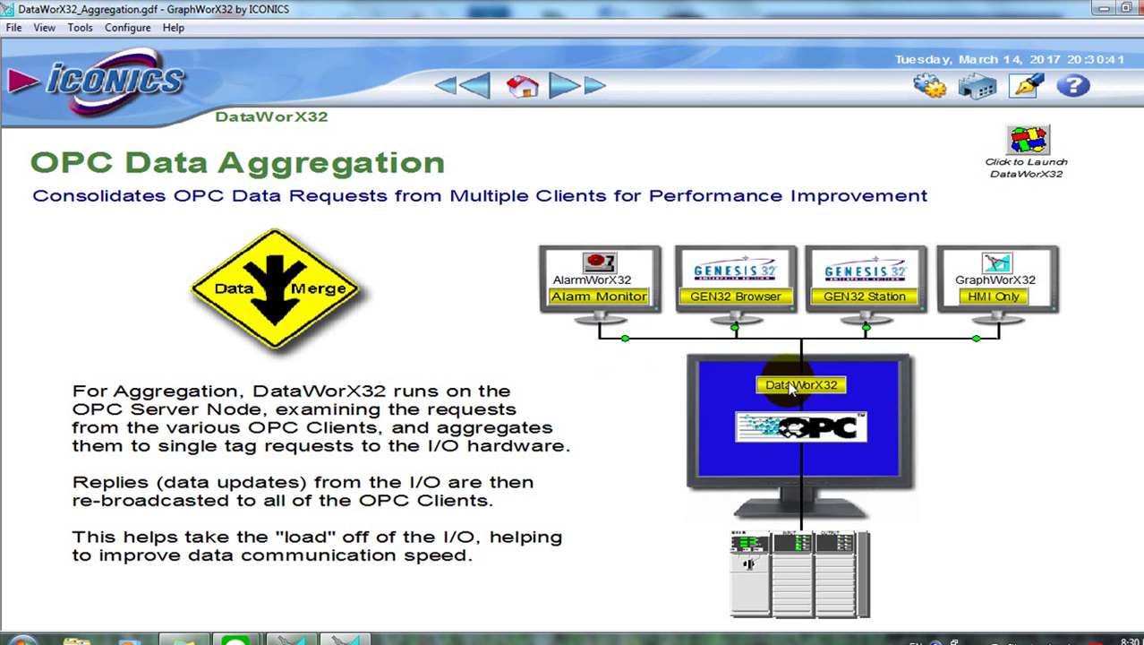
left_click(781, 397)
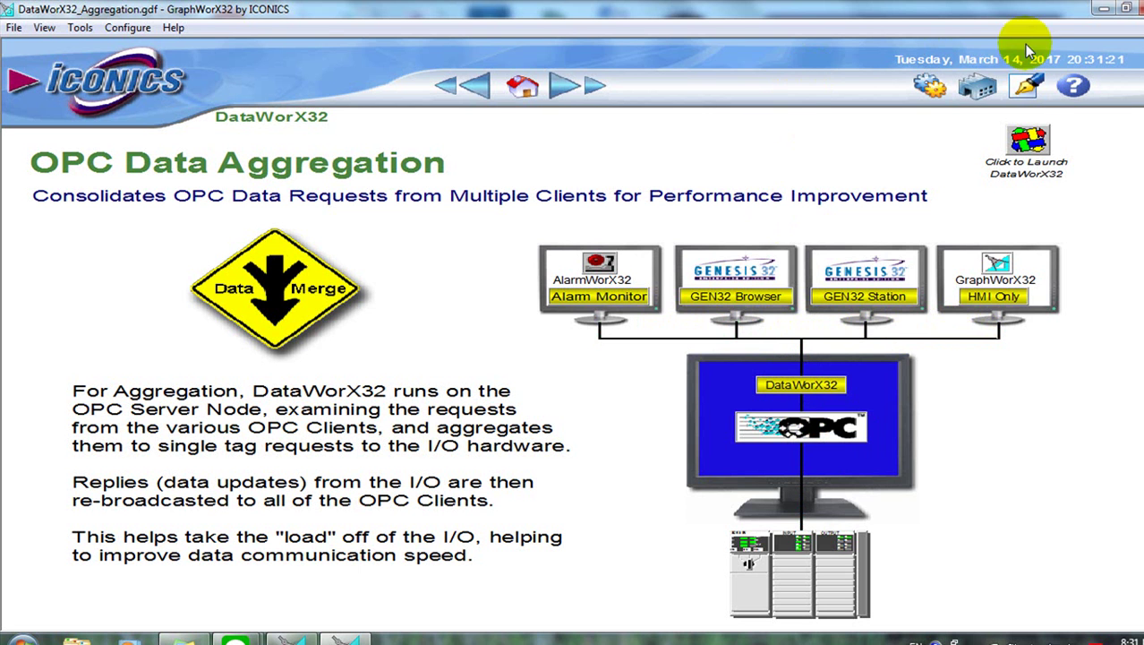
Close the OPC Data Aggregation display and launch Unified Data Manager.
left_click(1126, 8)
left_click(365, 370)
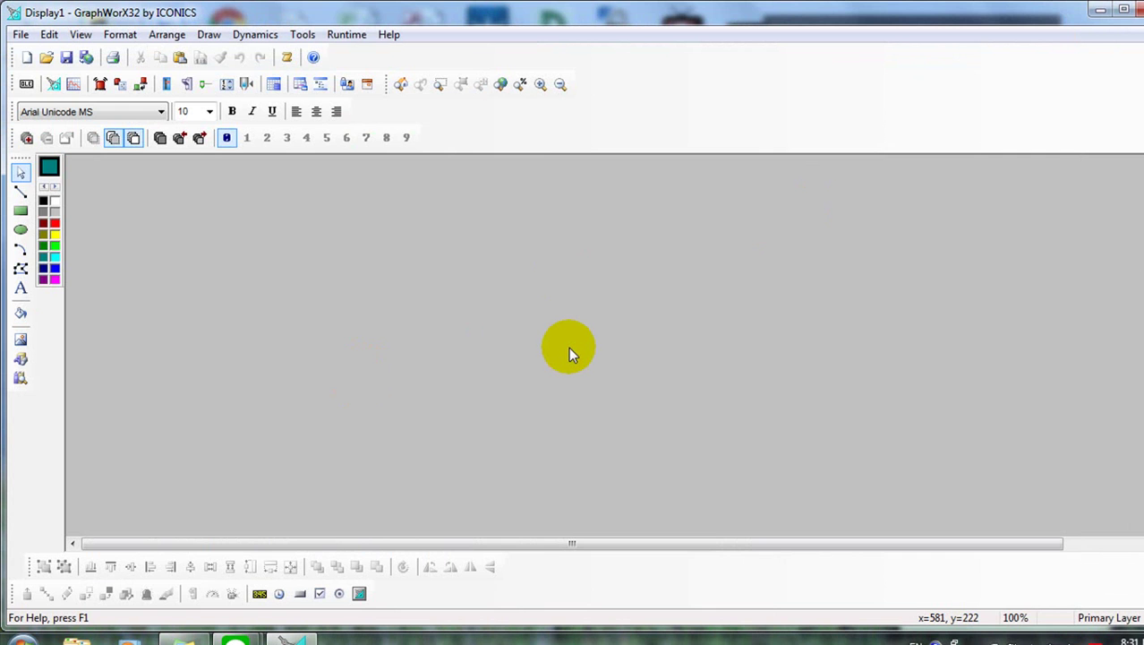
key("super")
type("unif")
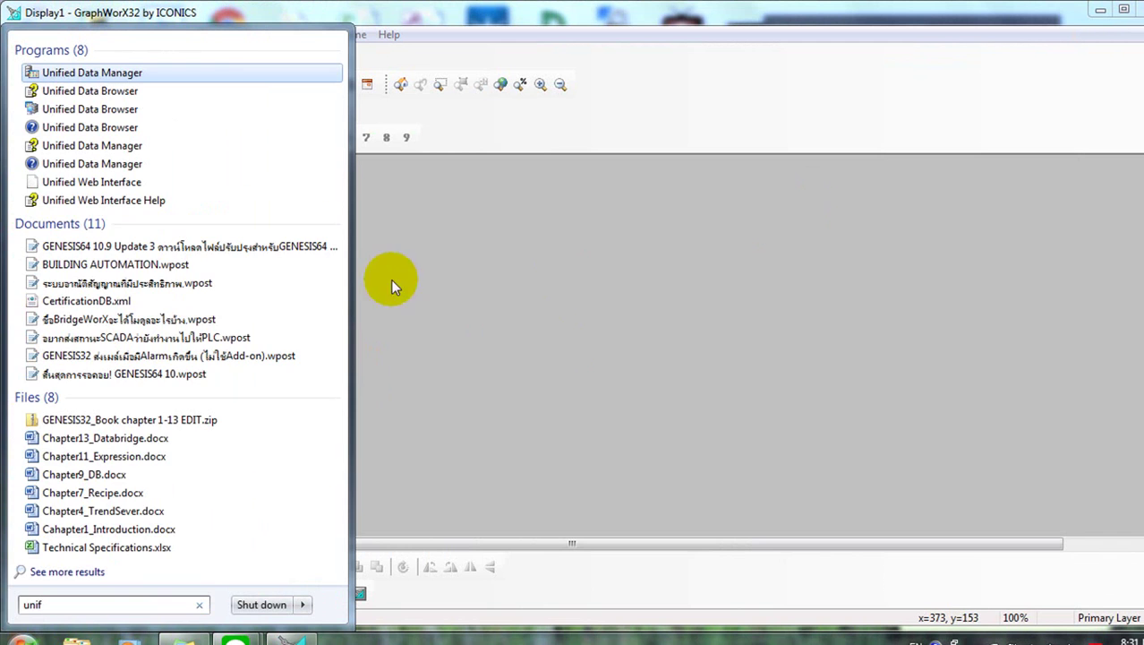
left_click(115, 79)
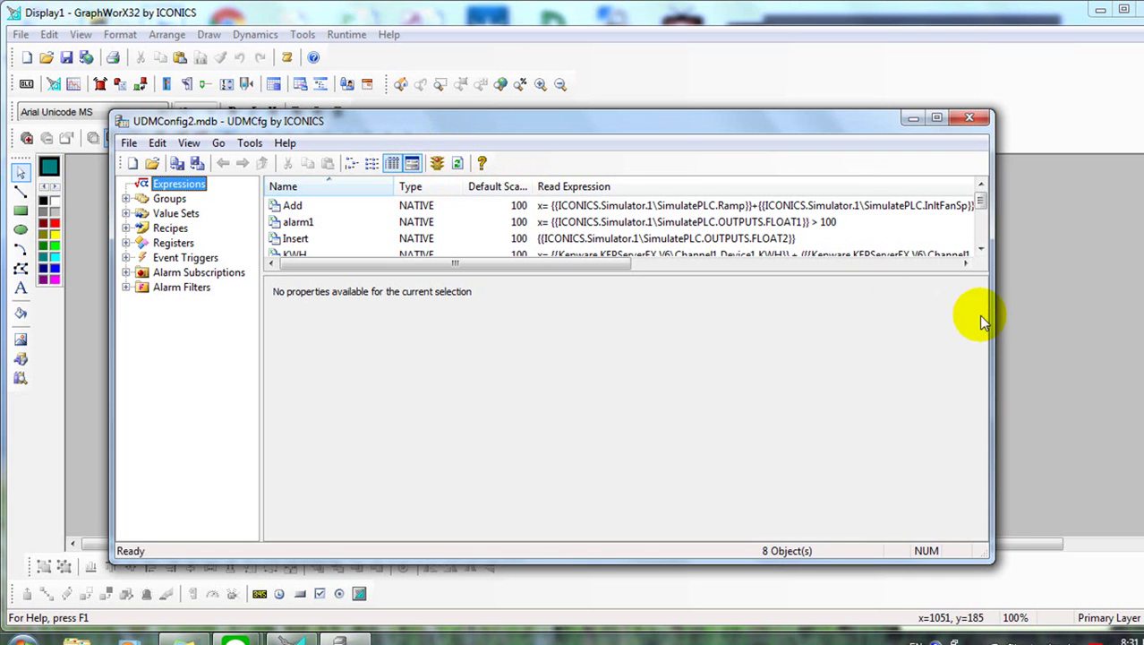
Back in GraphWorX32, place a process point in the blank display, linked to Kepware.KEPServerEX.V6\Simulation Examples.Functions.Random1.
left_click(1013, 303)
left_click(259, 593)
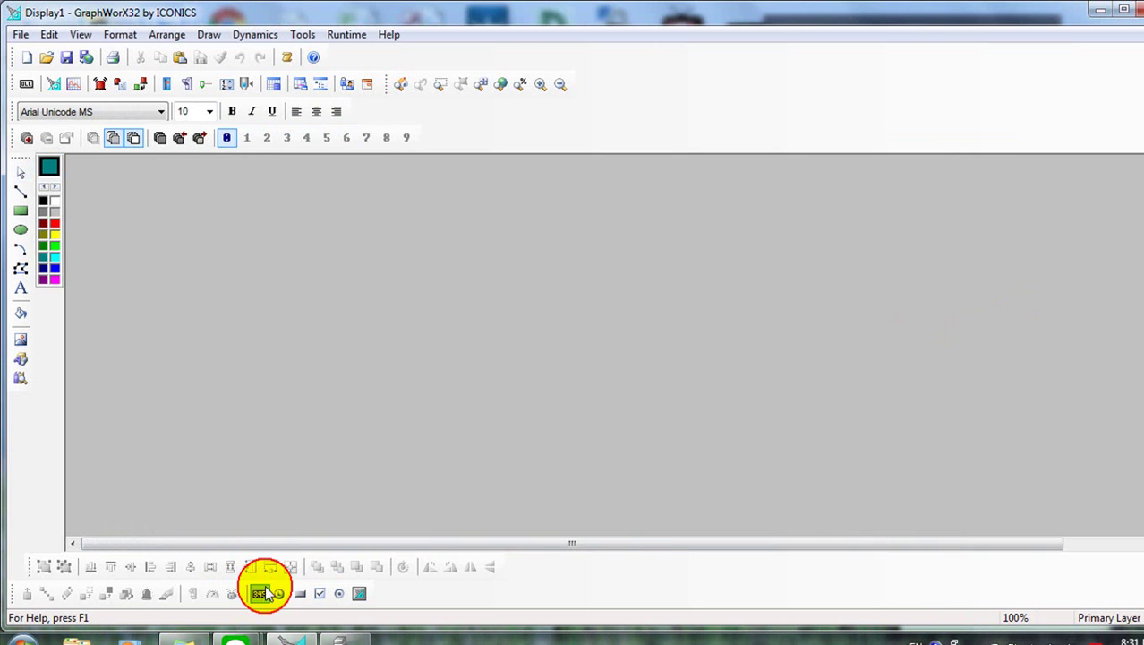
left_click(165, 218)
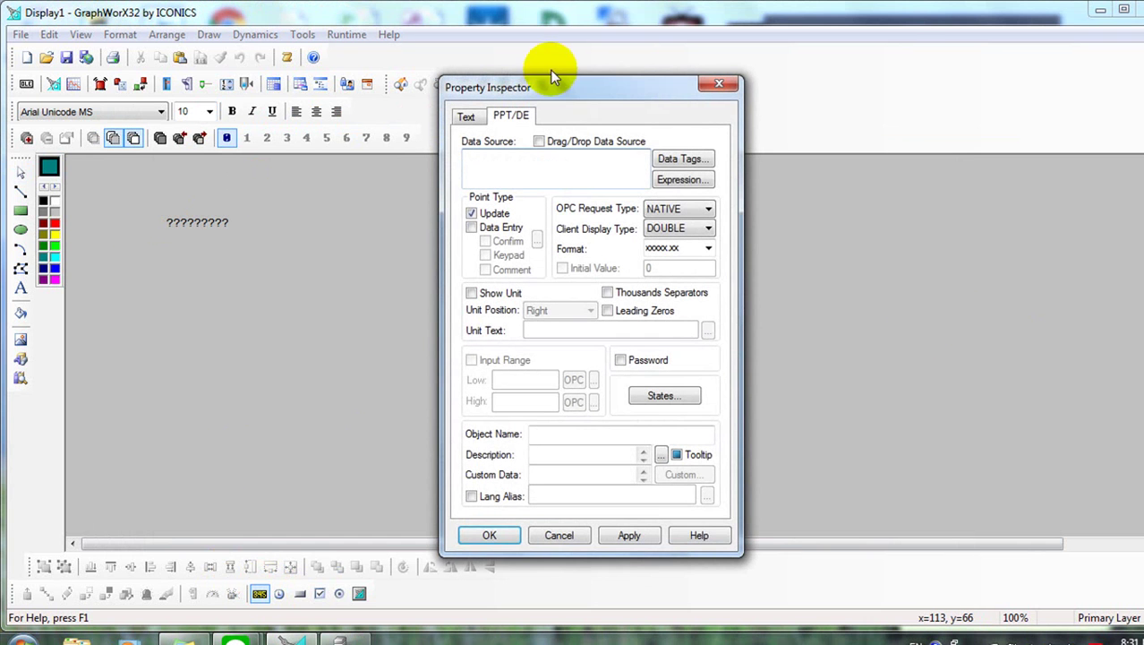
left_click(680, 161)
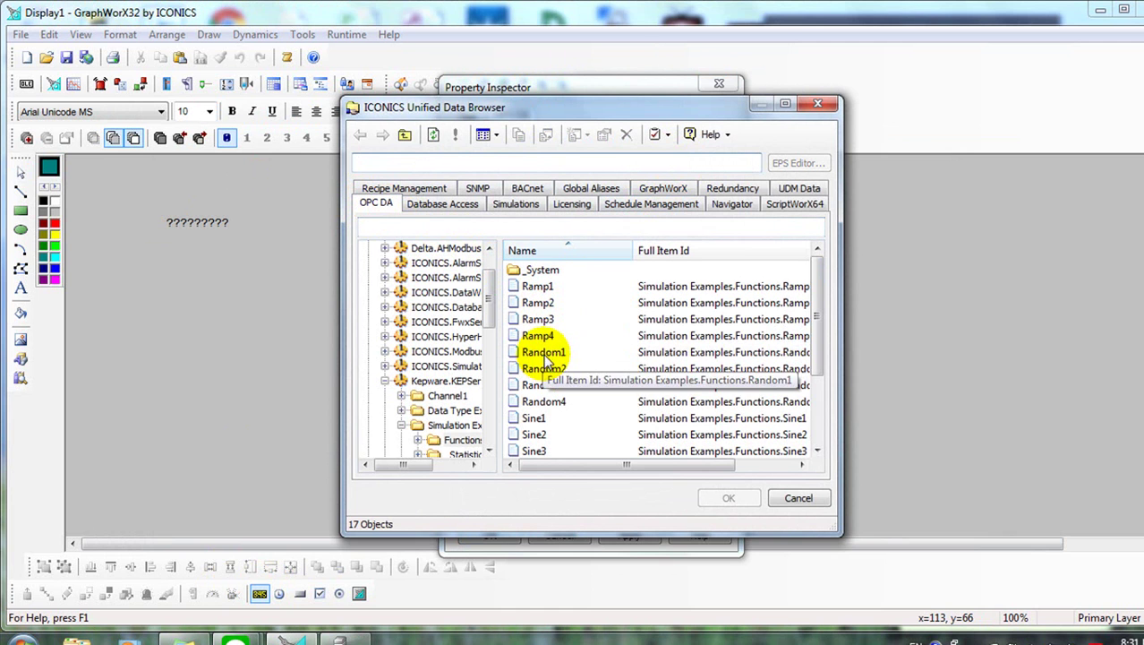
left_click(537, 352)
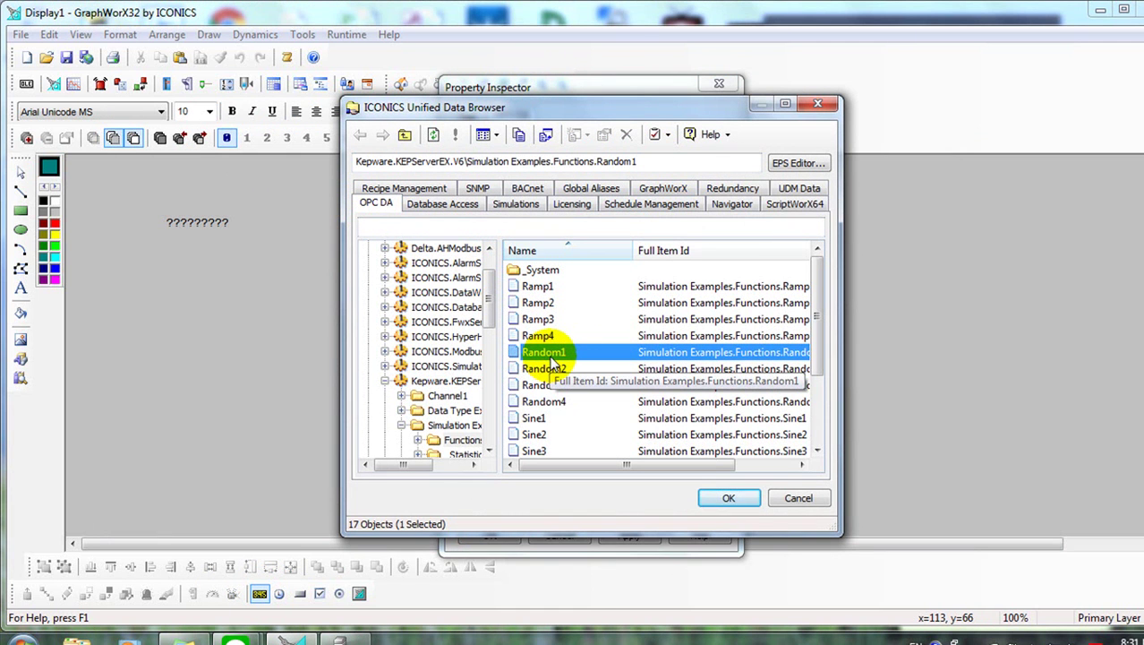
left_click(725, 497)
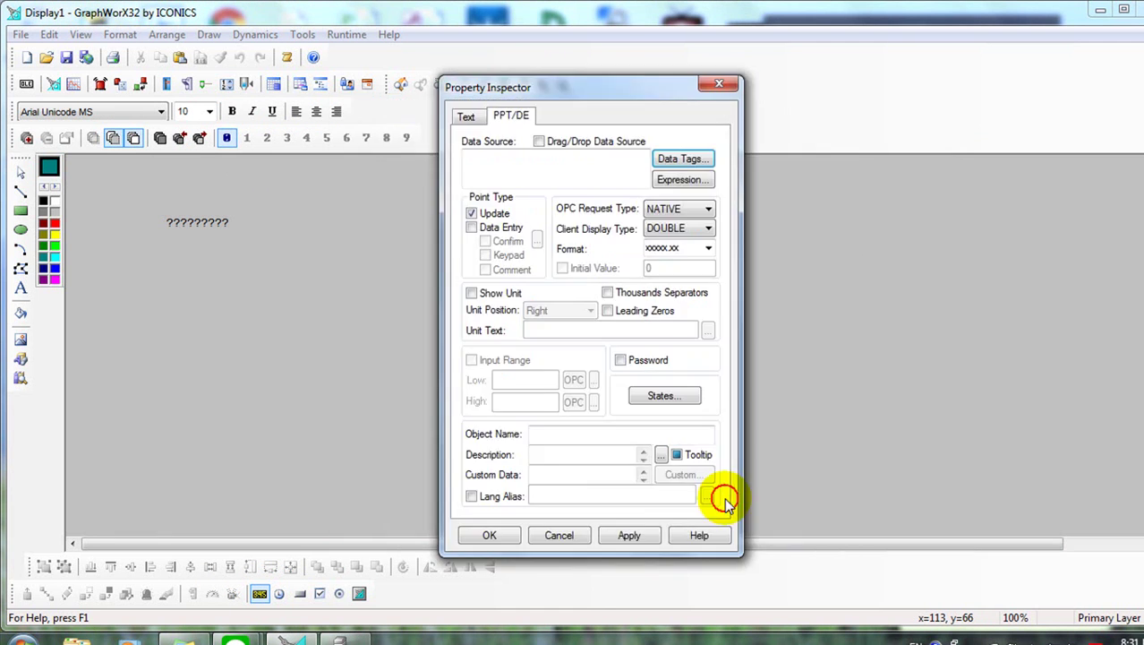
left_click(488, 533)
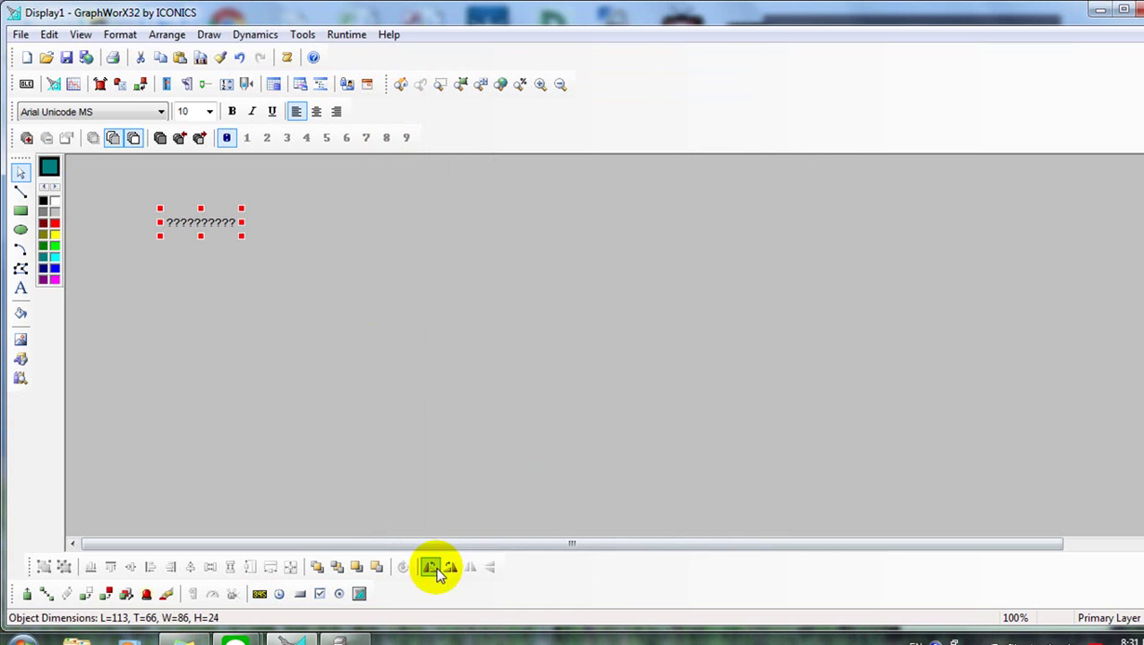
Launch the OPC Quick Client of KEPServerEX and check the _System._ClientCount item.
left_click(971, 638)
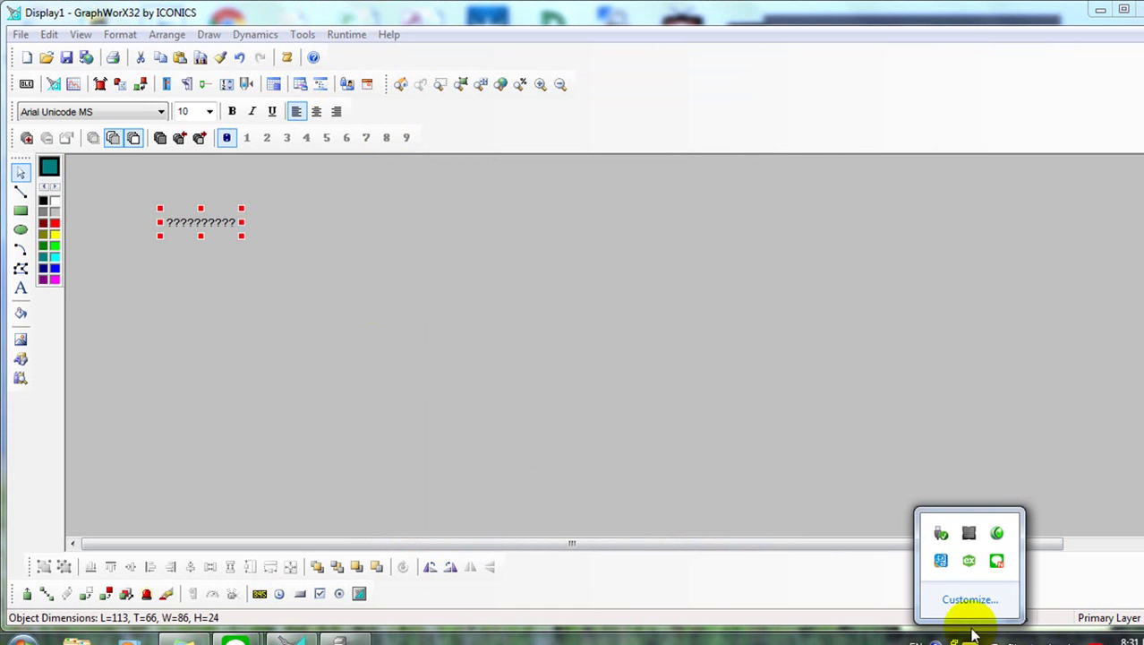
right_click(969, 560)
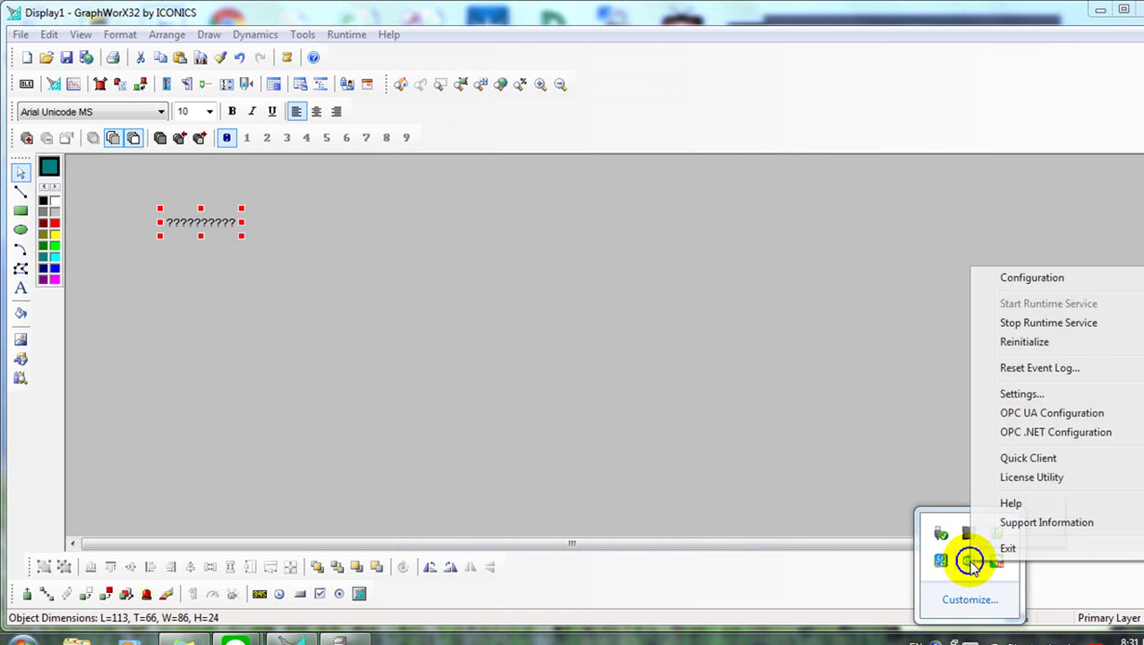
left_click(1030, 460)
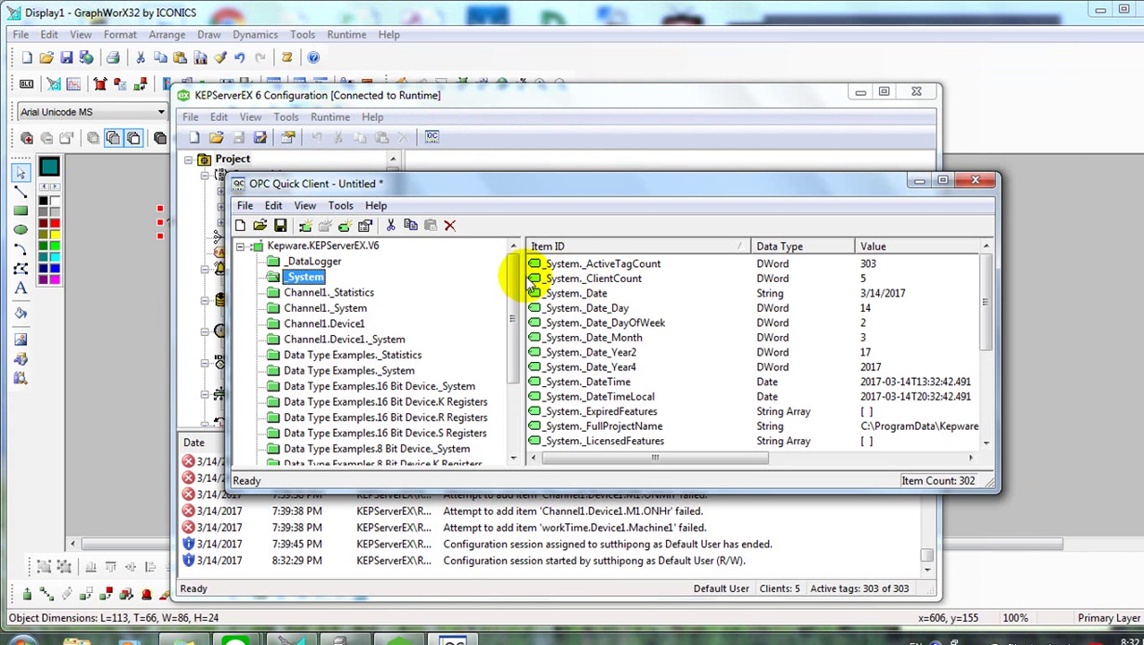
left_click(582, 280)
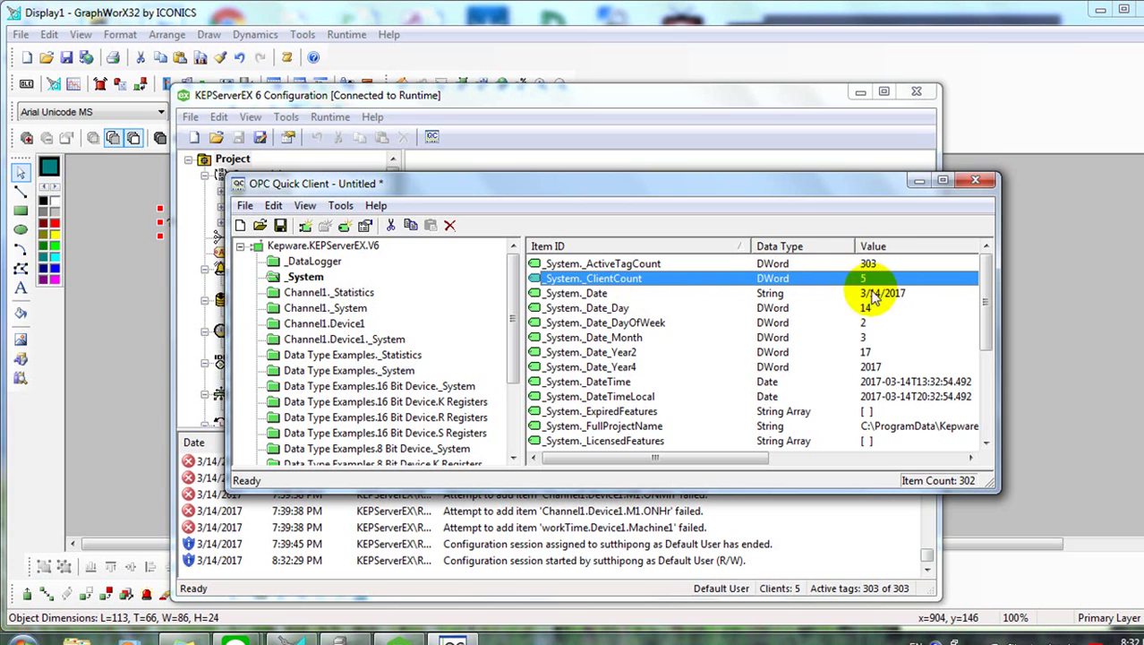
left_click(1008, 295)
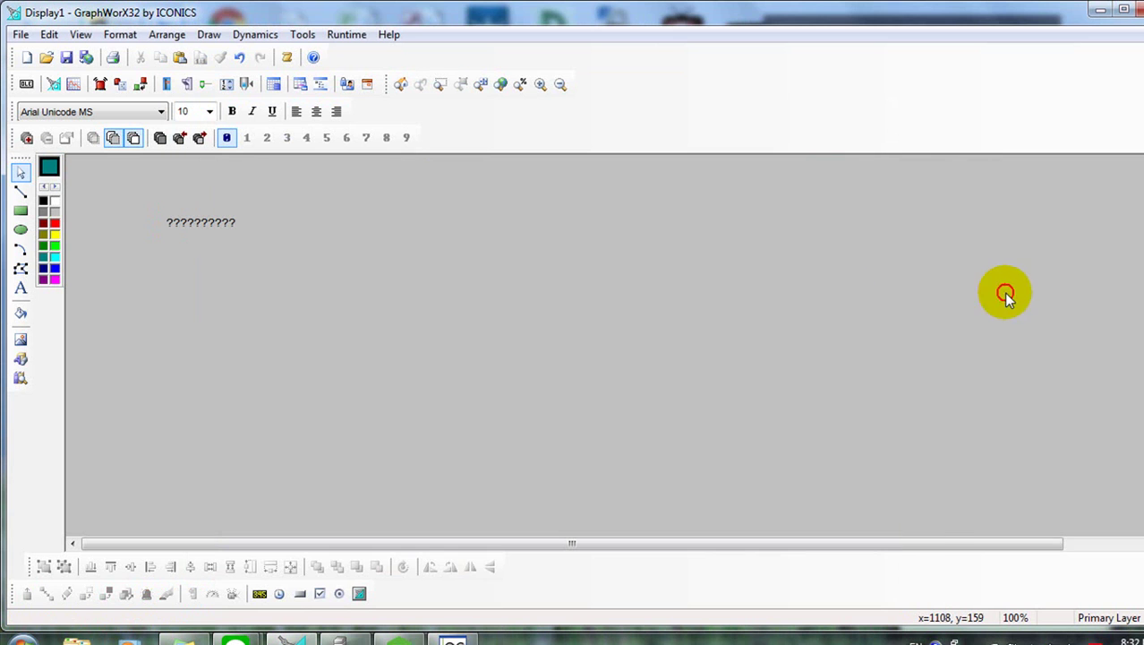
Enlarge the process point to about 210 by 88 and run the display.
left_click(209, 215)
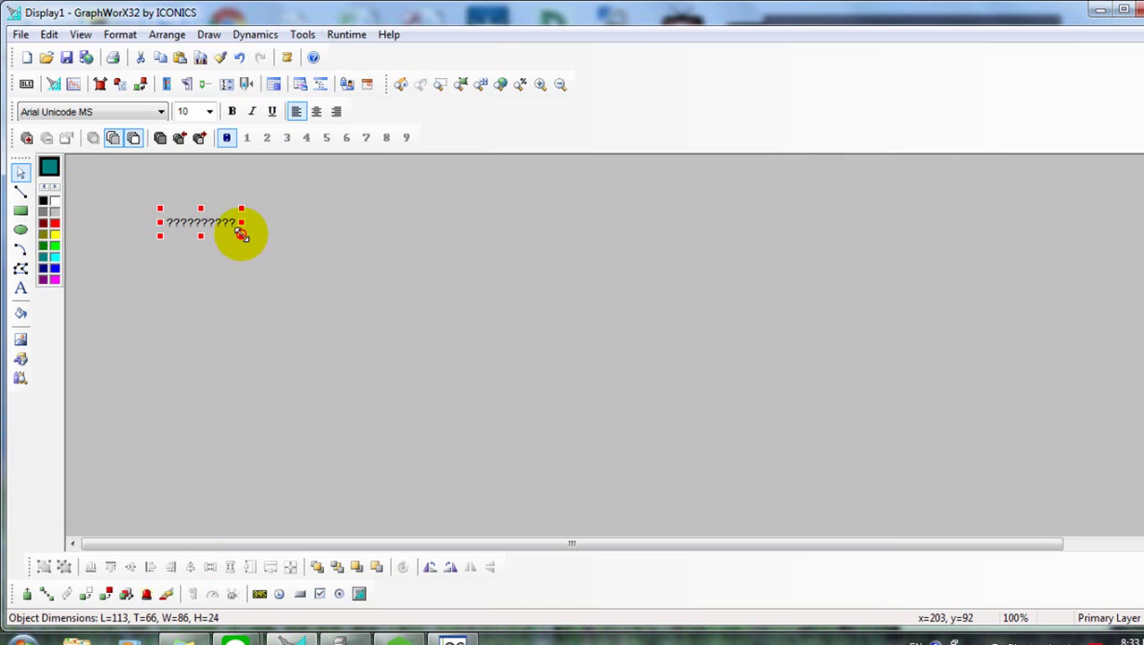
left_click_drag(242, 236, 350, 291)
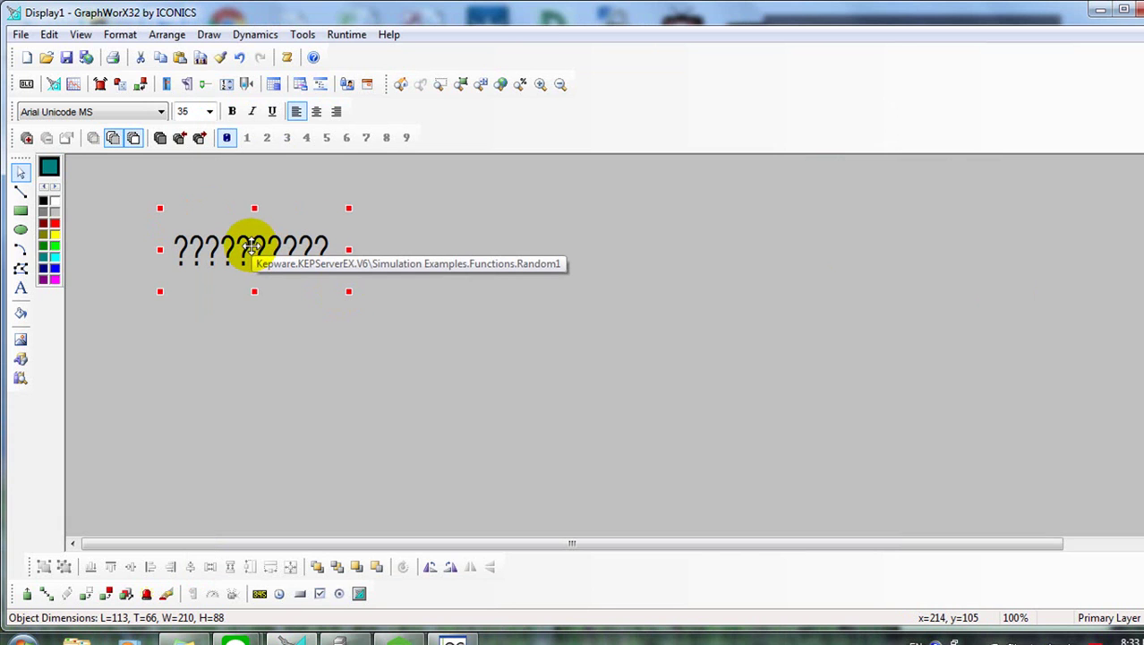
left_click(342, 34)
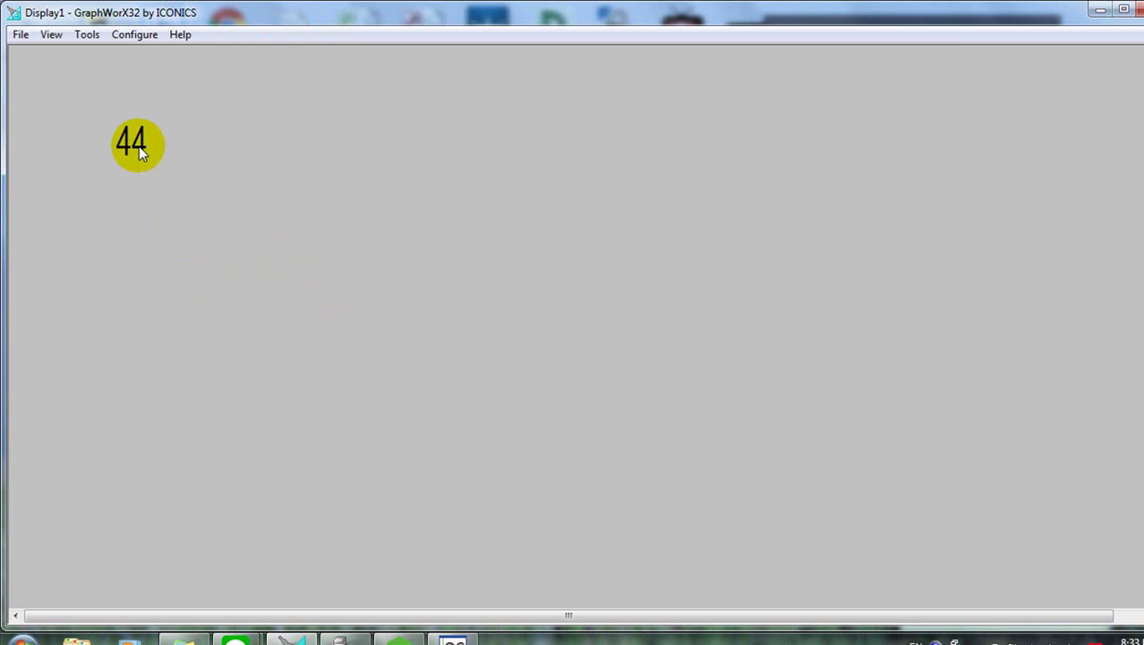
Check the process point's live value and the _System._ClientCount item in OPC Quick Client.
mouse_move(138, 146)
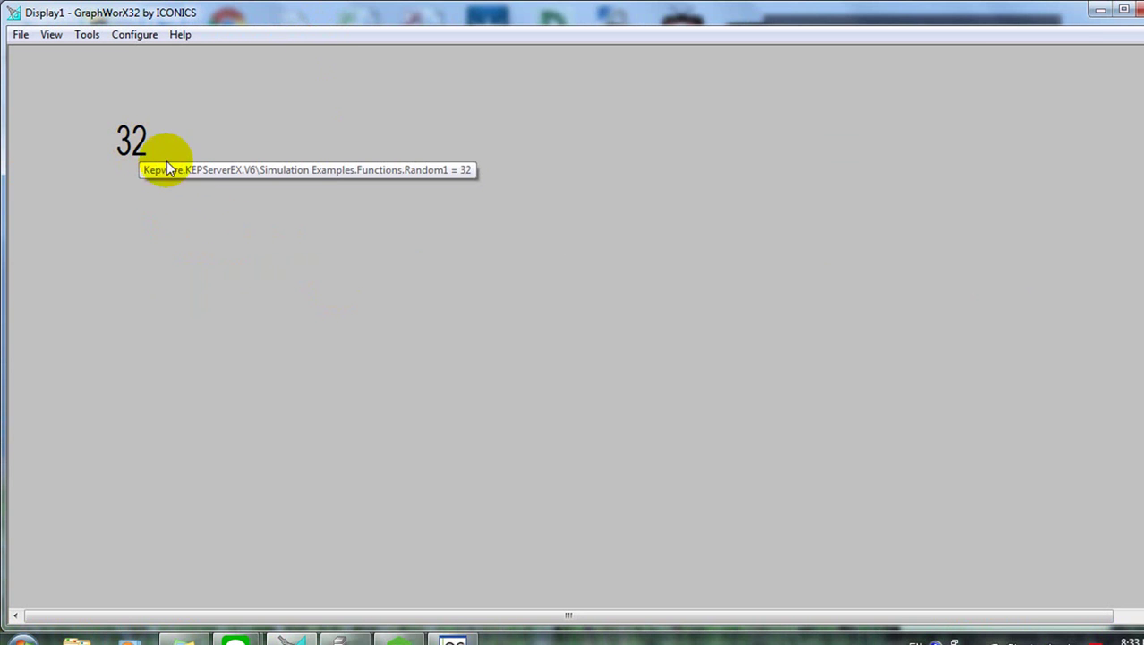
left_click(451, 637)
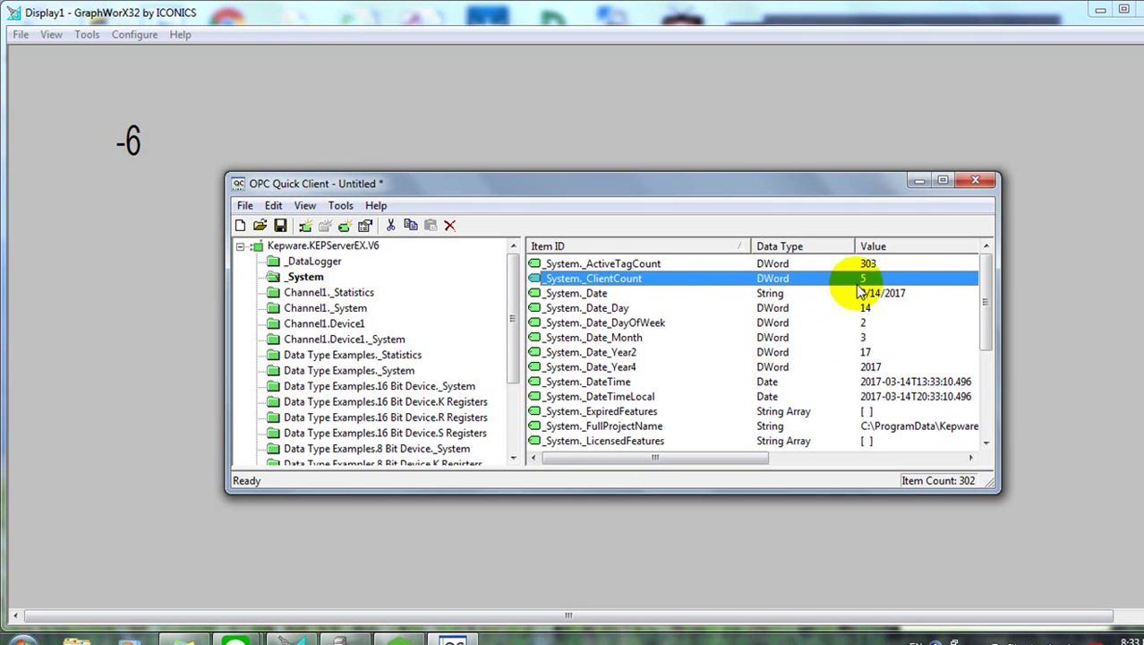
left_click(212, 96)
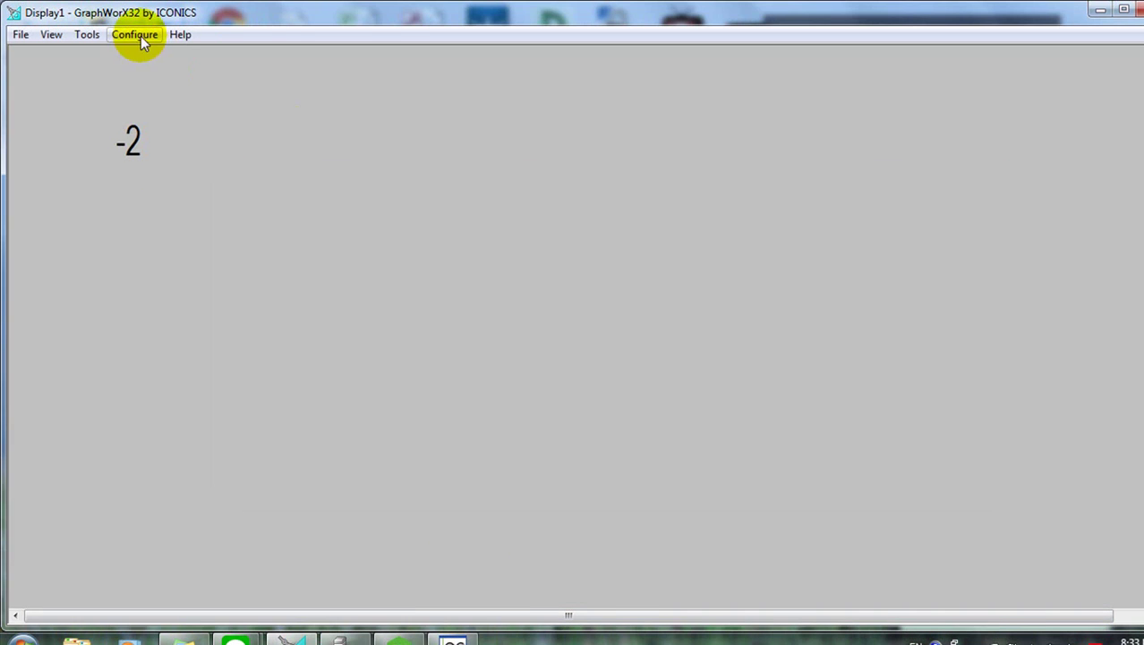
Return the display to configuration mode and copy its process point into a second GraphWorX32 instance.
left_click(141, 36)
left_click(274, 249)
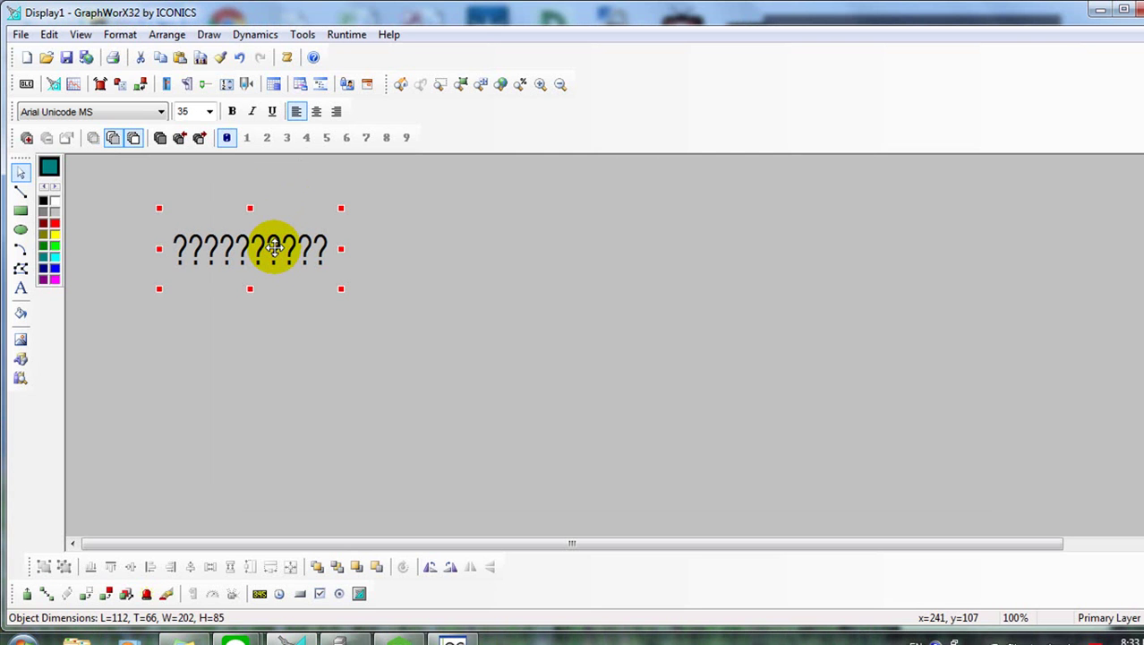
left_click(25, 639)
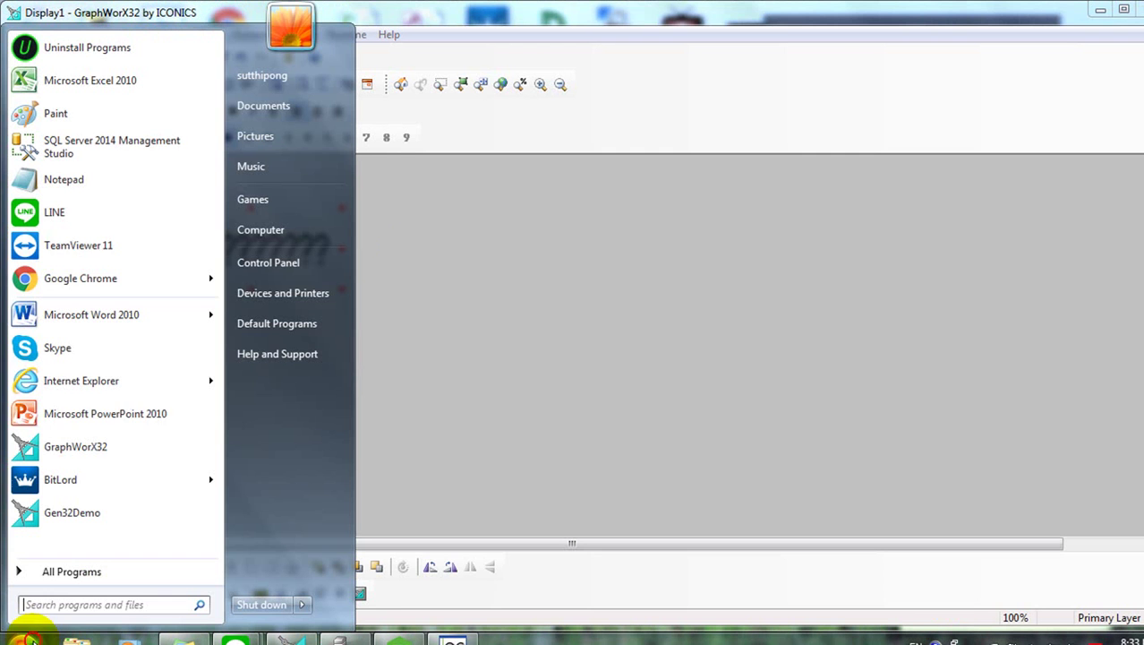
left_click(115, 455)
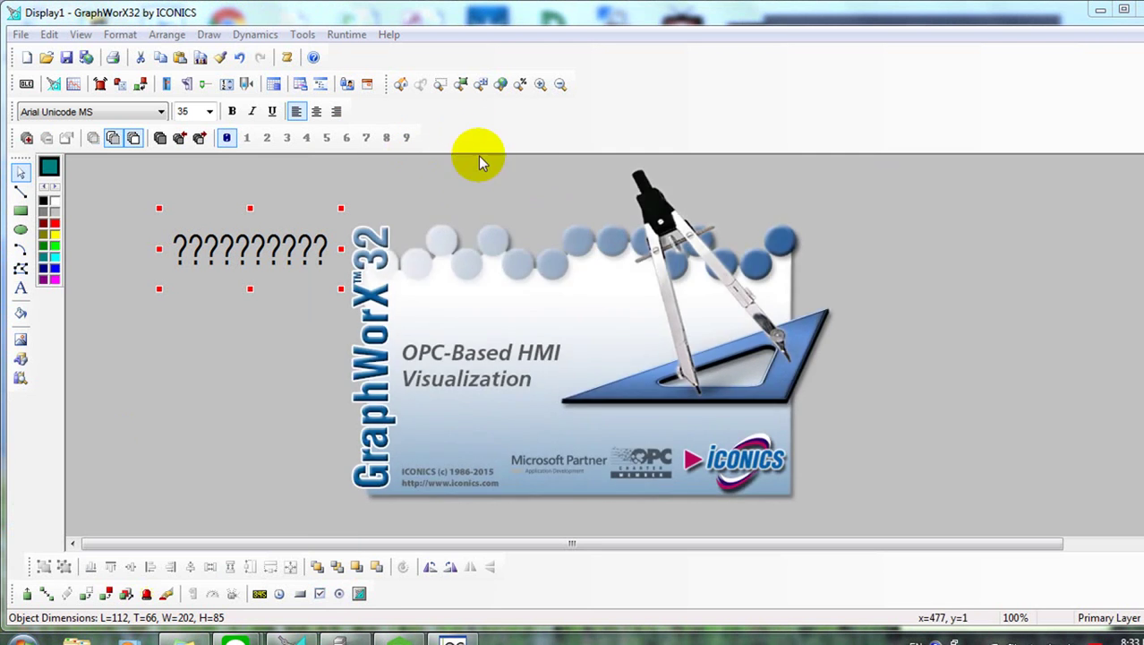
left_click_drag(572, 42, 727, 43)
key("ctrl+v")
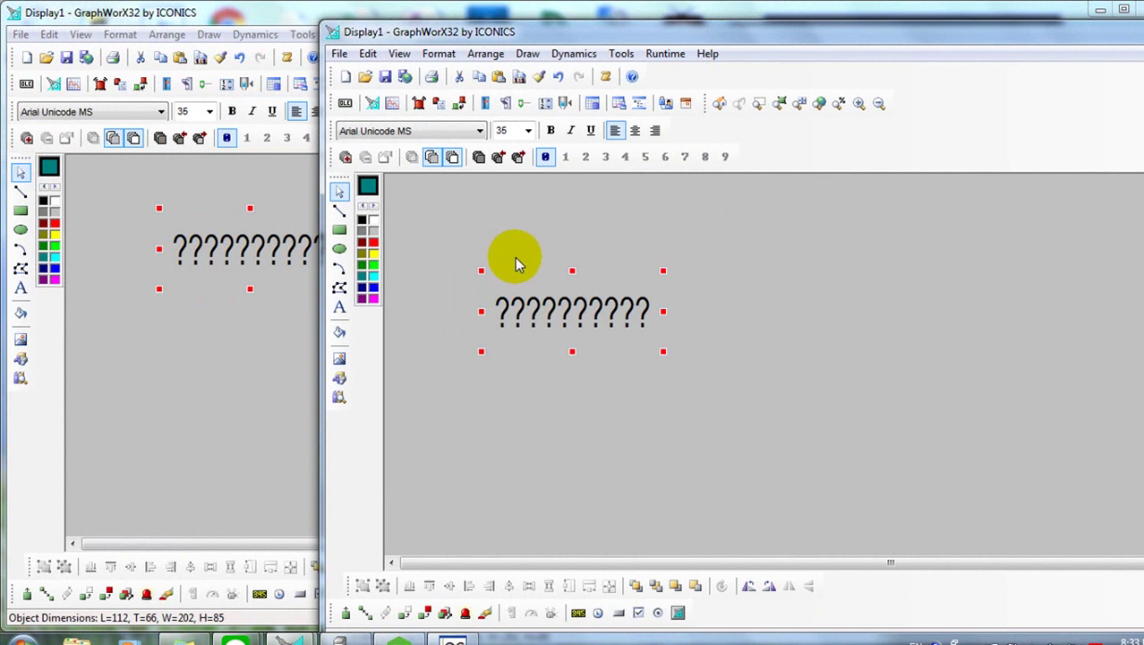
Run both GraphWorX32 displays and check the _System._ClientCount item in OPC Quick Client.
left_click(665, 53)
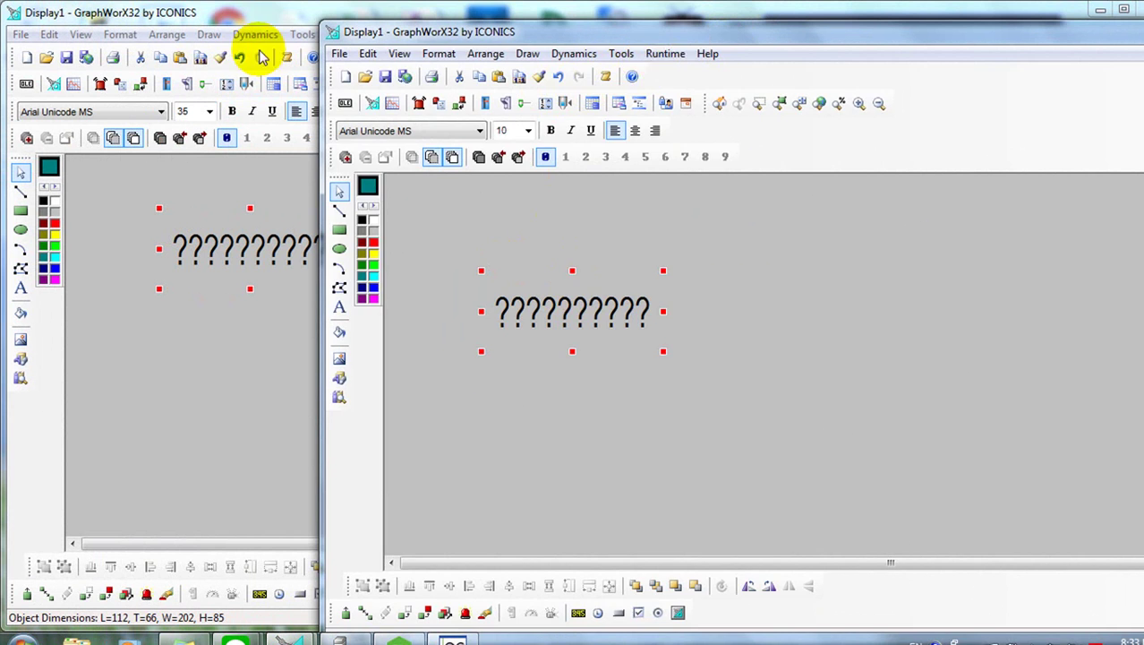
left_click(296, 9)
left_click(346, 34)
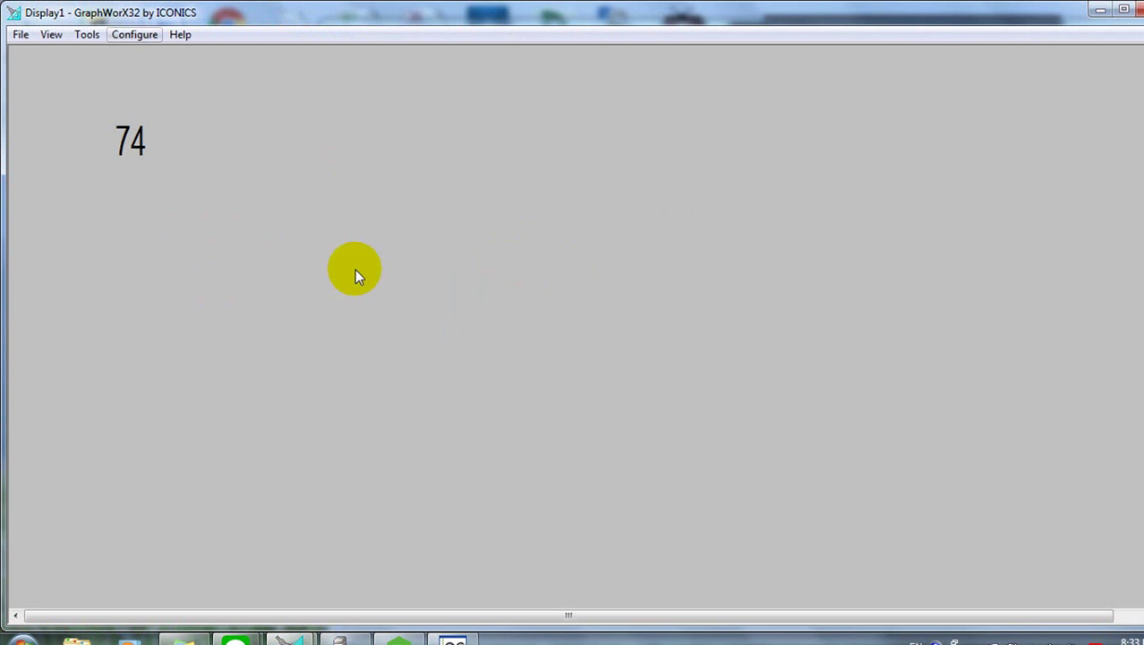
left_click(452, 641)
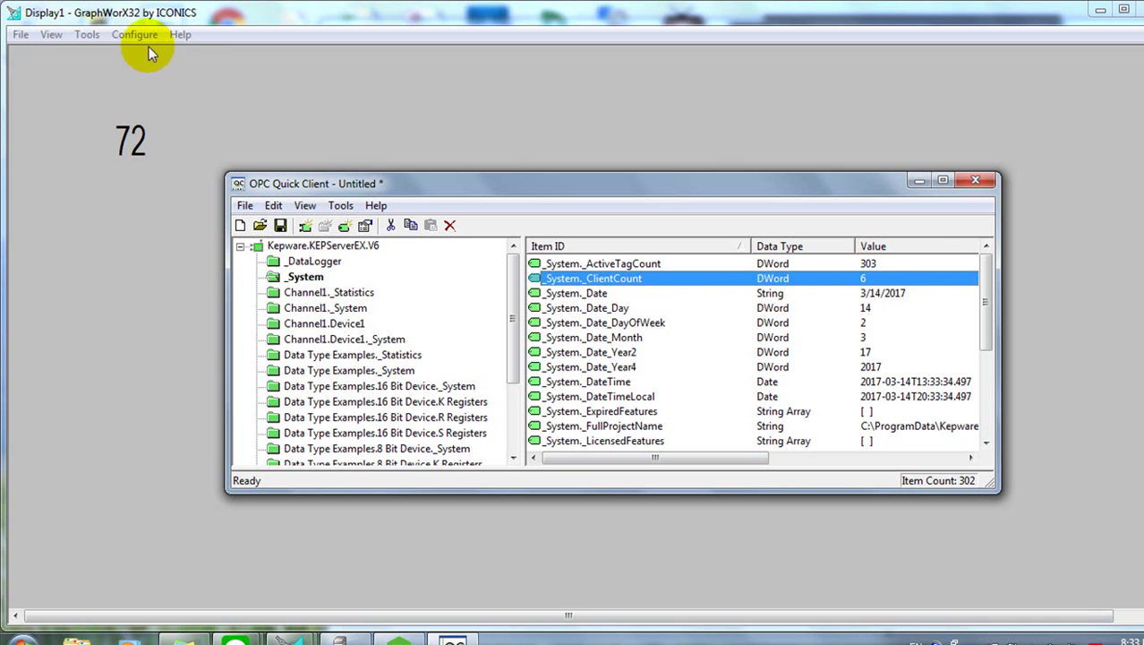
left_click(120, 266)
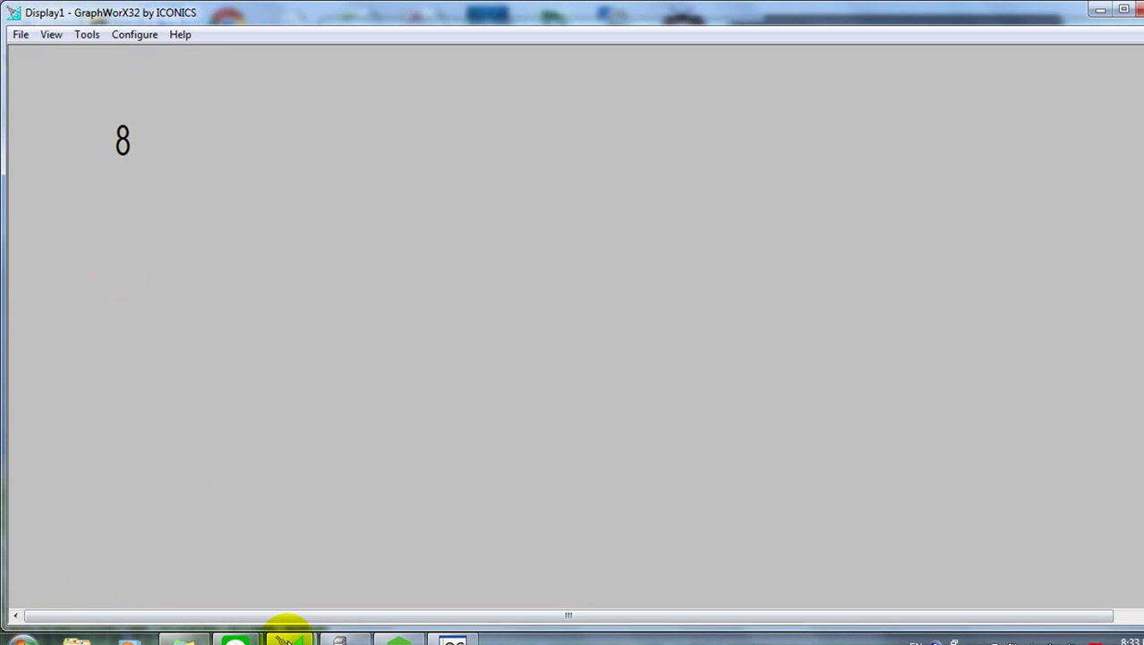
Open a third GraphWorX32 instance and paste the copied process point into its blank display.
right_click(286, 638)
left_click(334, 261)
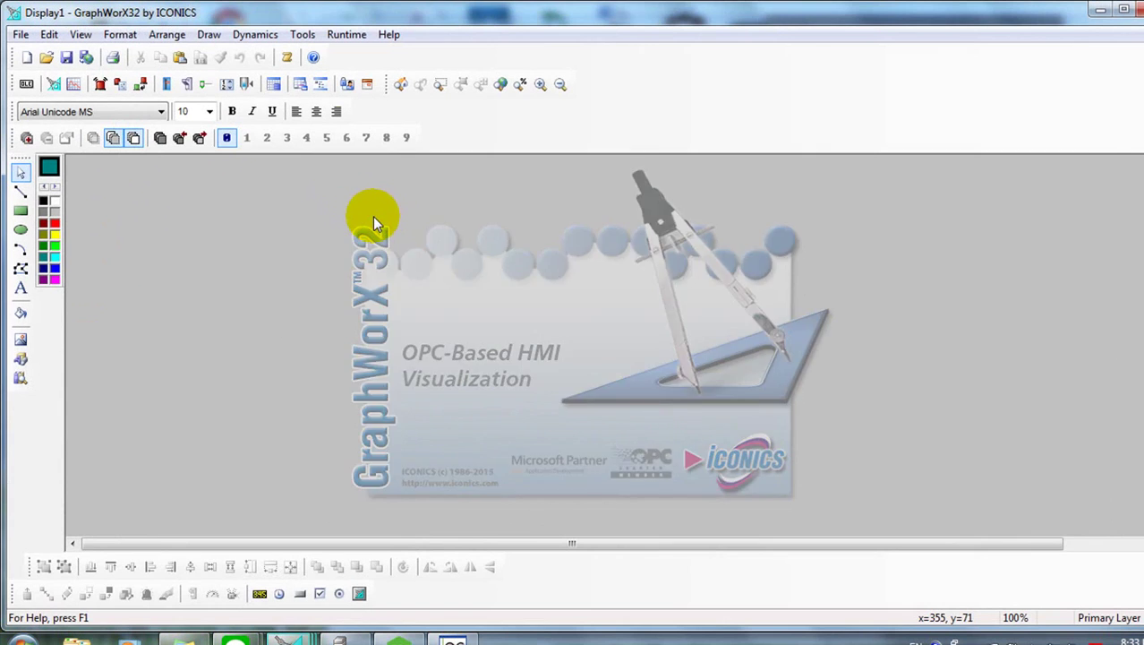
key("ctrl+v")
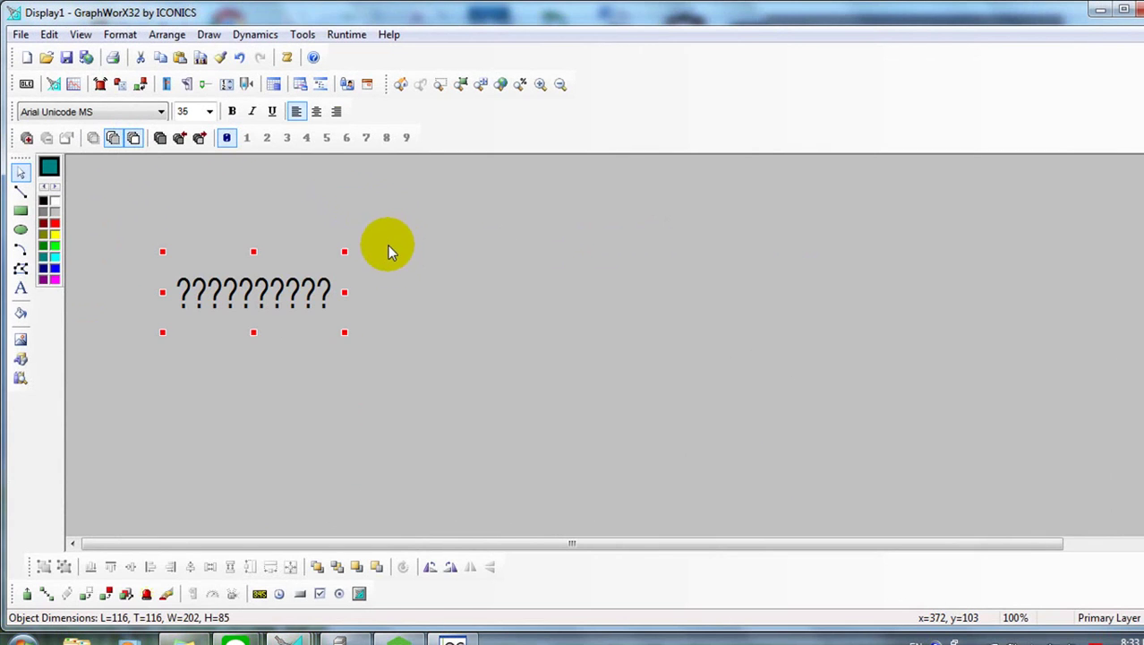
Run the third display and check the client count in KEPServerEX Configuration and OPC Quick Client.
left_click(346, 35)
left_click(402, 639)
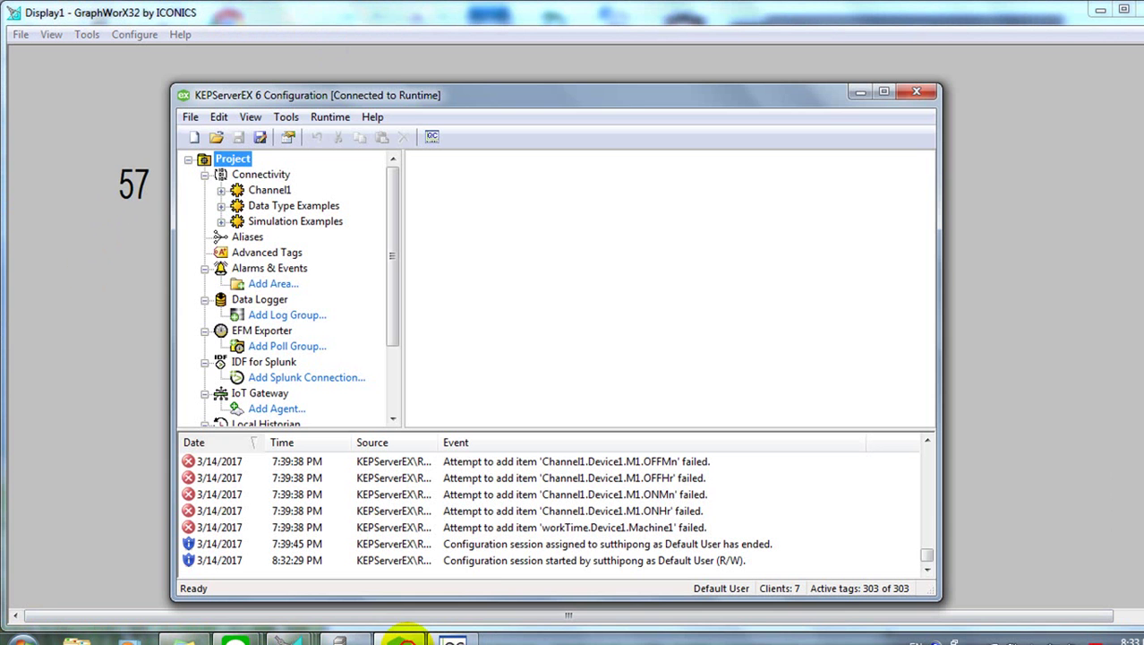
left_click(453, 639)
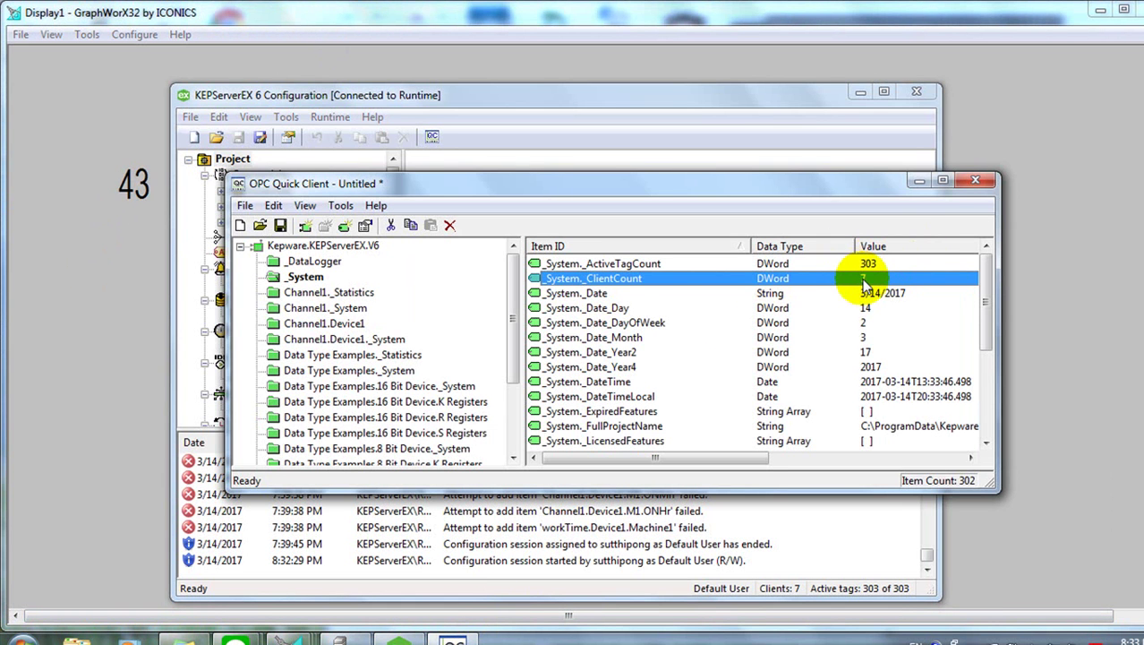
left_click(146, 190)
mouse_move(133, 185)
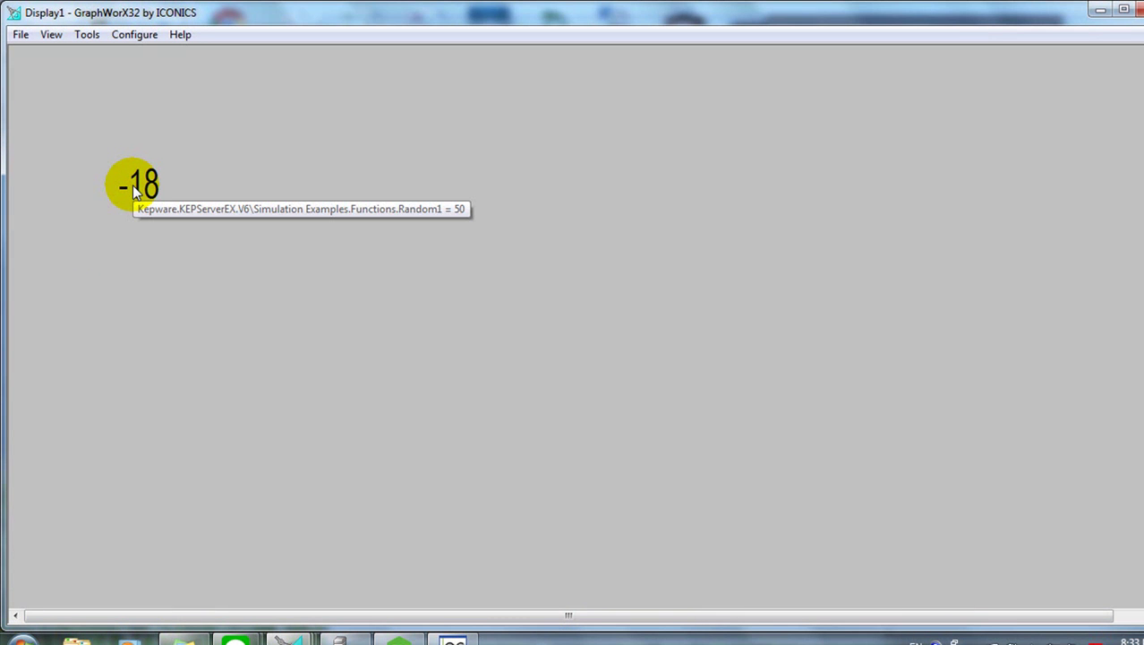
Arrange the three running GraphWorX32 display windows across the desktop so their values can be compared side by side.
left_click_drag(322, 24, 664, 330)
left_click_drag(545, 39, 986, 67)
left_click_drag(664, 183, 469, 93)
left_click(860, 84)
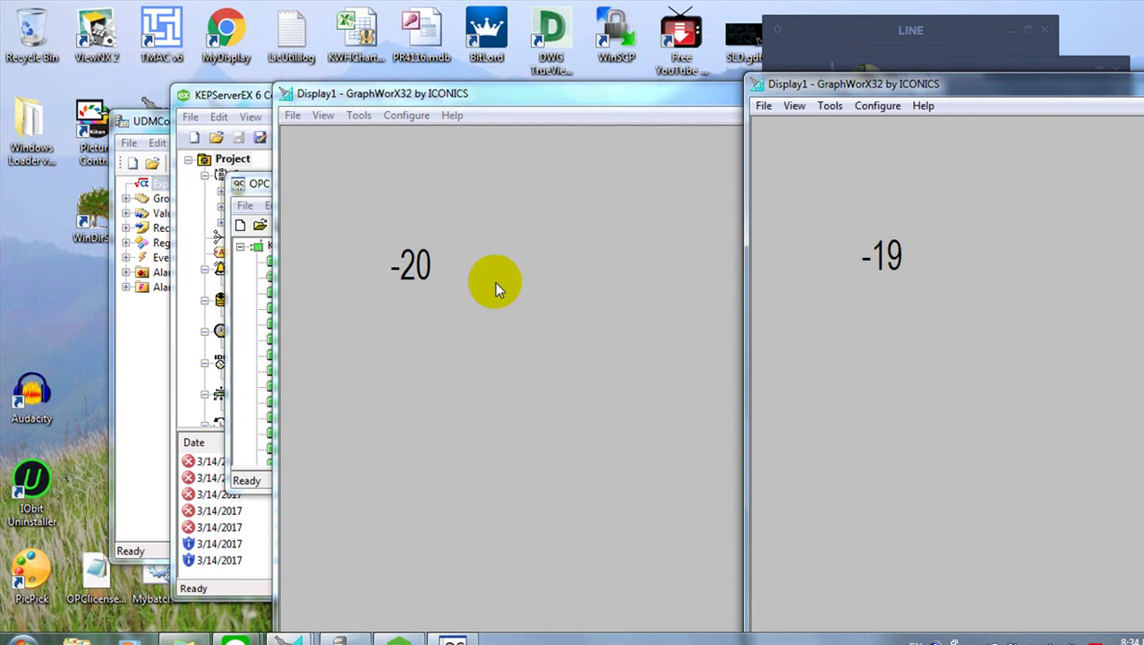
left_click_drag(510, 106, 848, 313)
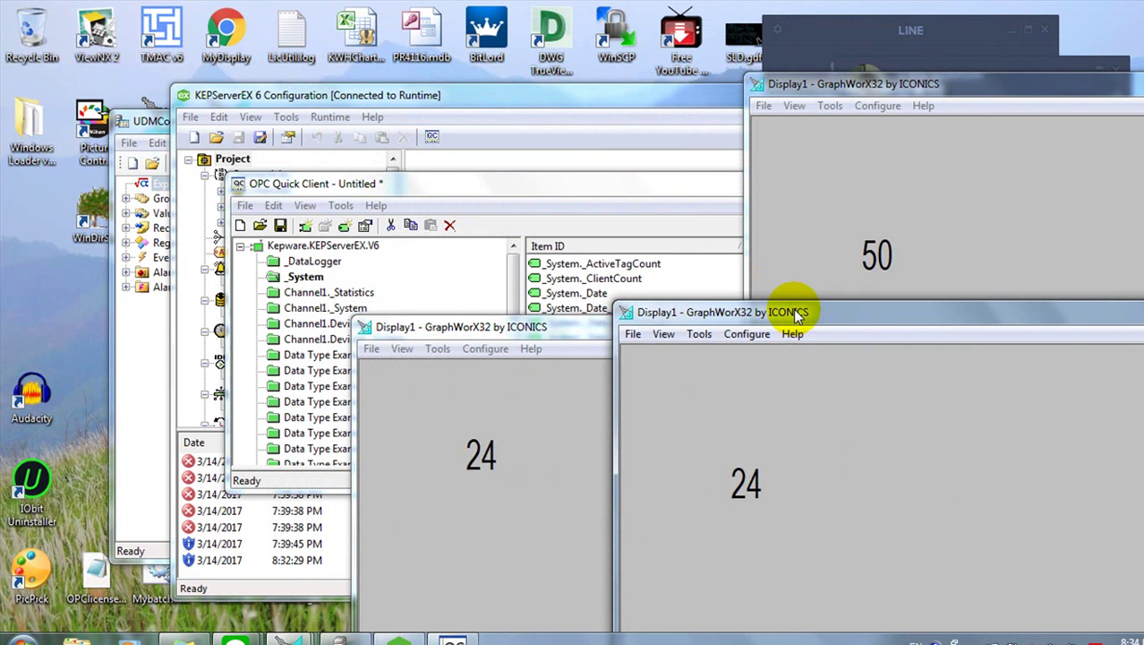
left_click(790, 311)
left_click_drag(789, 311, 753, 309)
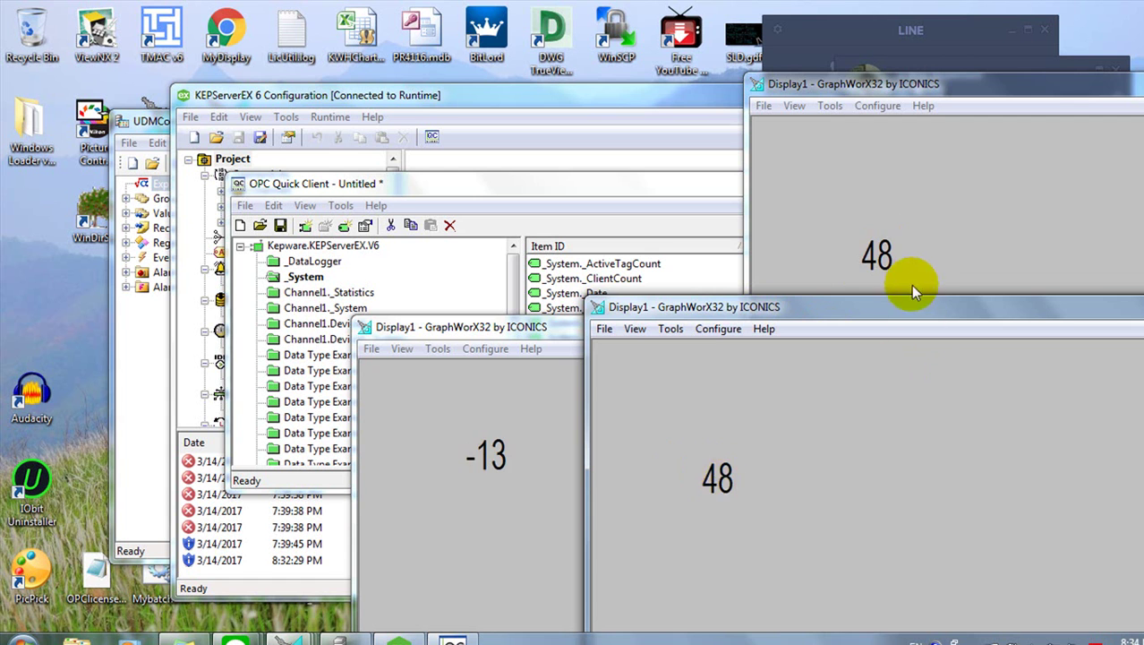
Check the _System._ClientCount item in OPC Quick Client and close the GraphWorX32 displays.
left_click(453, 637)
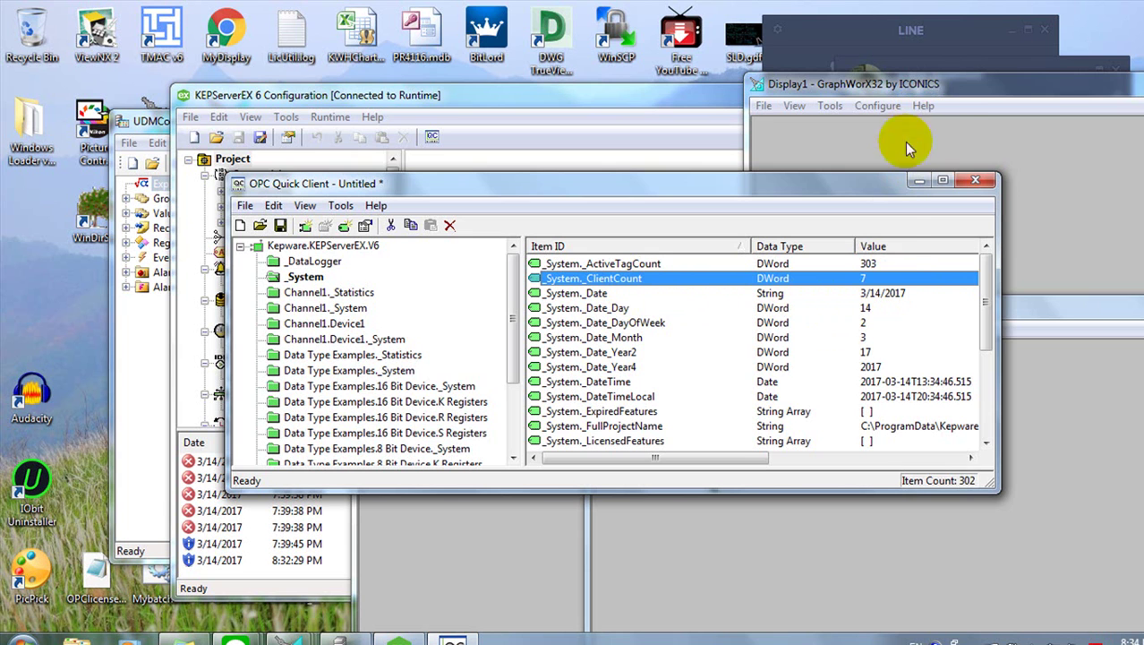
left_click_drag(953, 84, 306, 61)
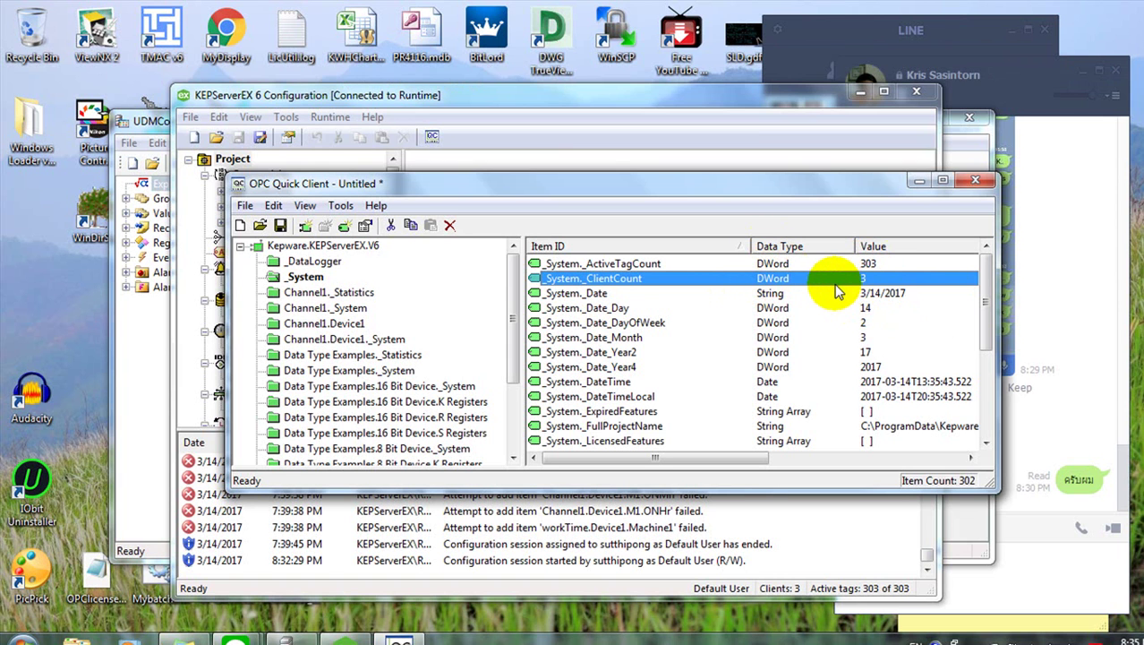
Switch to the UDMCfg configuration, maximize its window and enlarge the list pane to show all expressions.
left_click(284, 638)
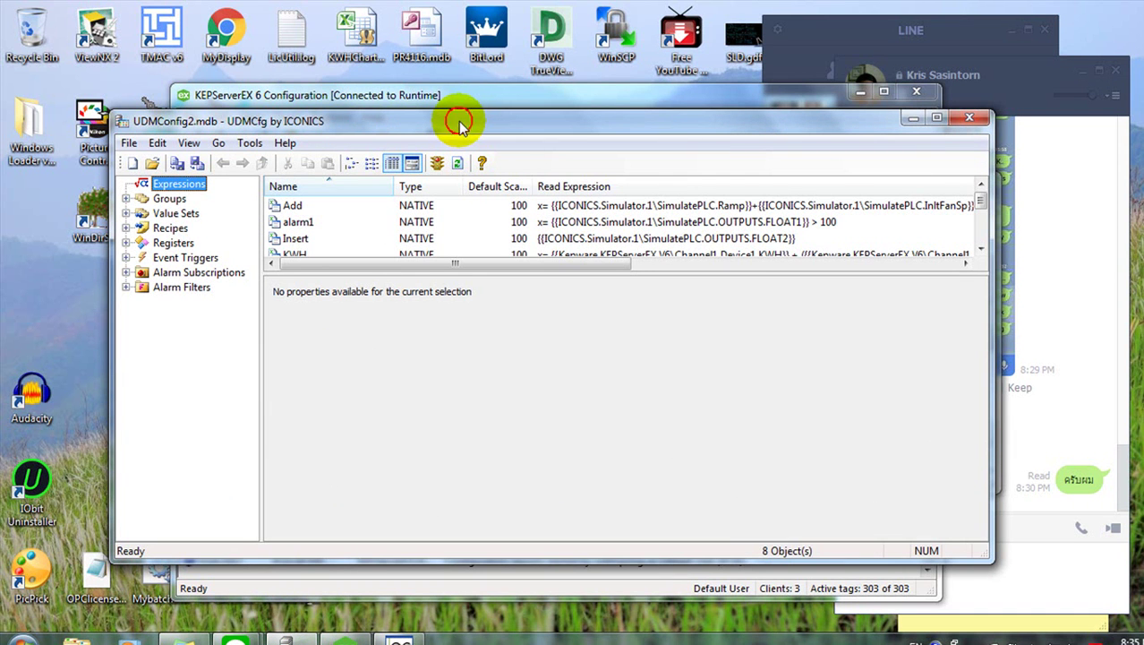
double_click(458, 120)
left_click_drag(290, 159, 302, 248)
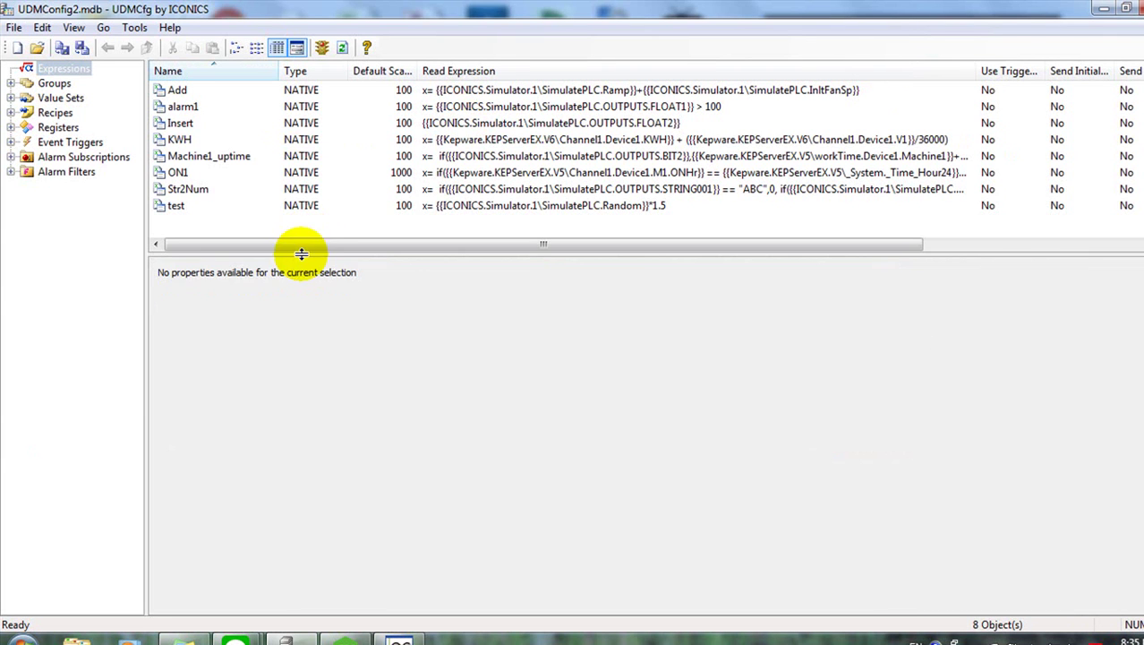
Show the registers of UDMConfig2.mdb and open the properties of the test register.
left_click(56, 128)
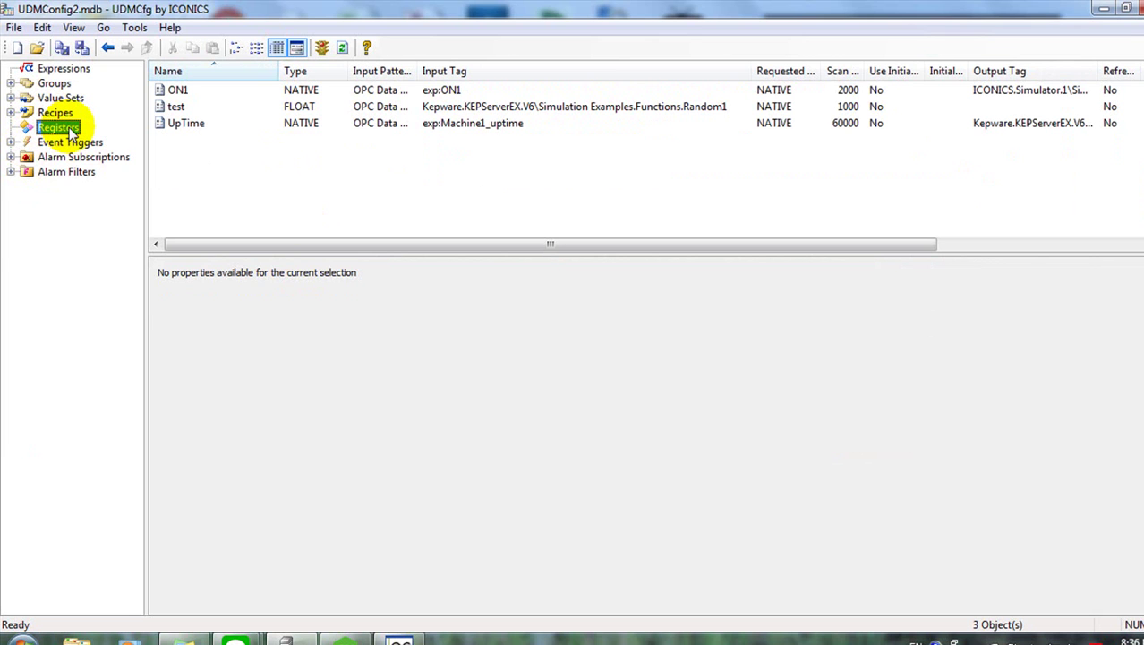
right_click(71, 132)
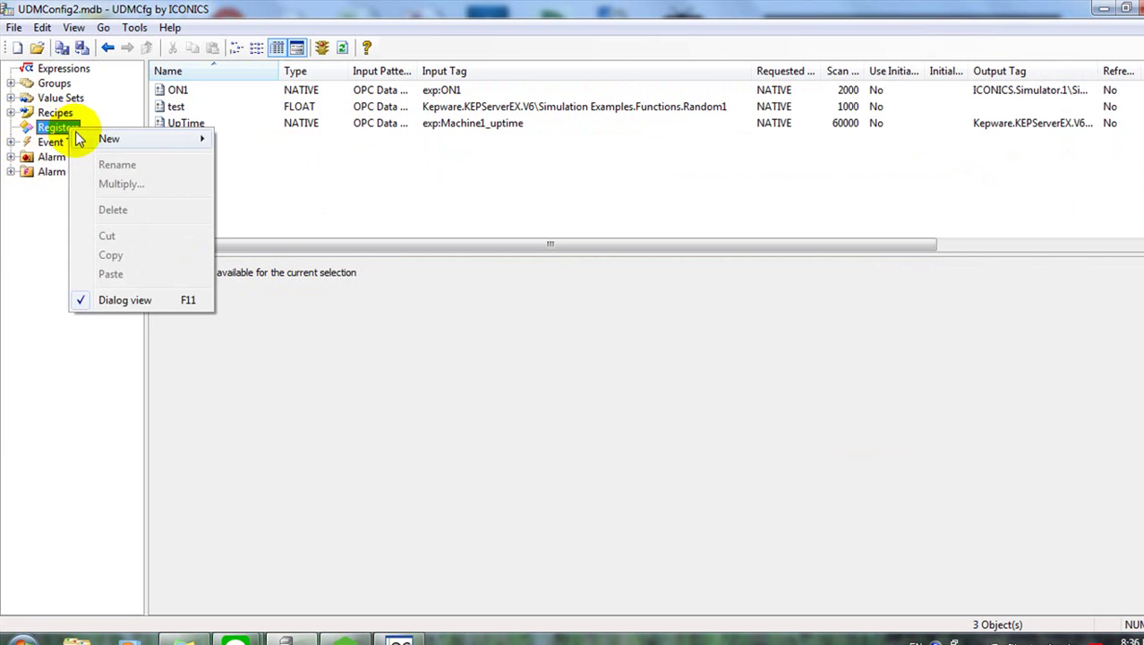
mouse_move(103, 140)
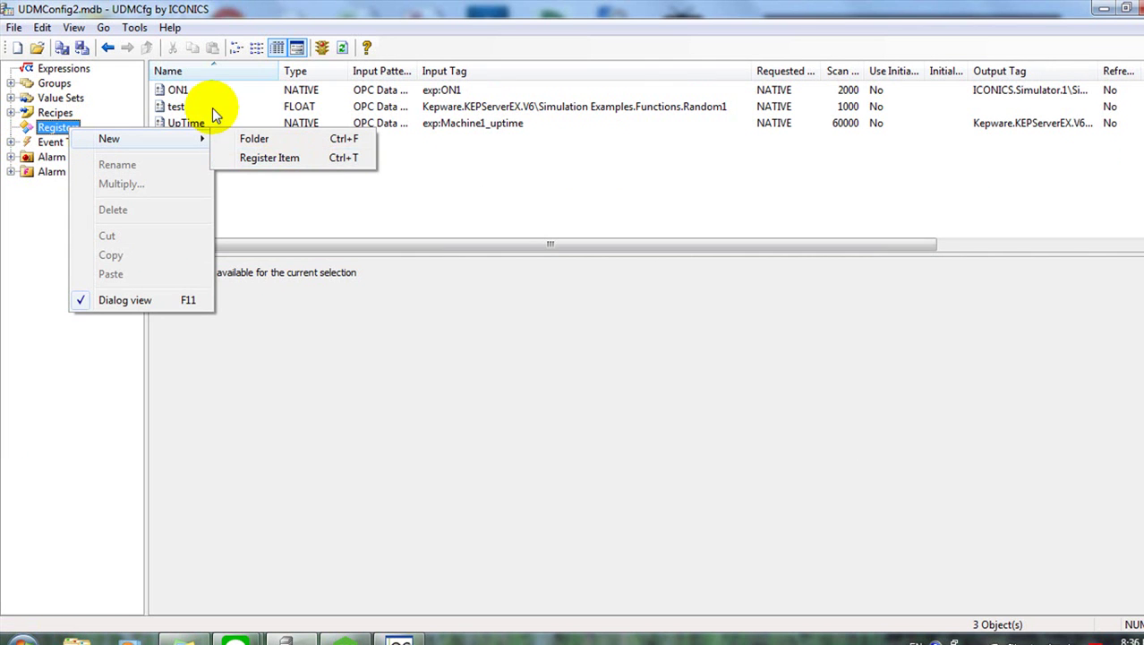
left_click(183, 107)
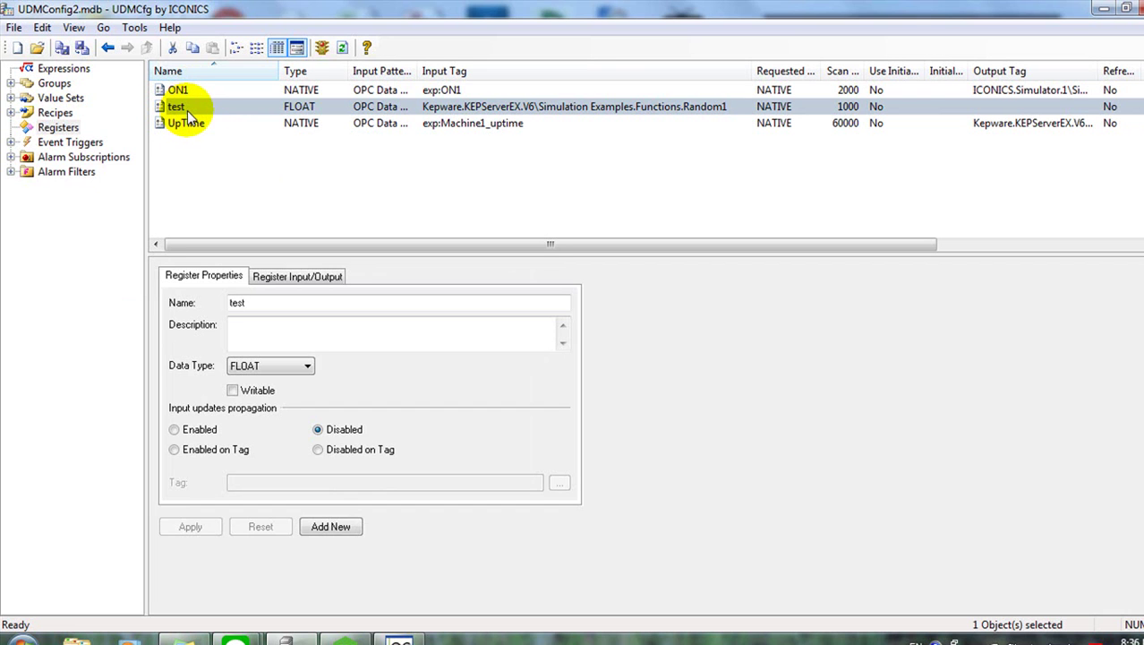
Try the Enabled option for the test register's input updates propagation, and set it back to Disabled.
double_click(236, 301)
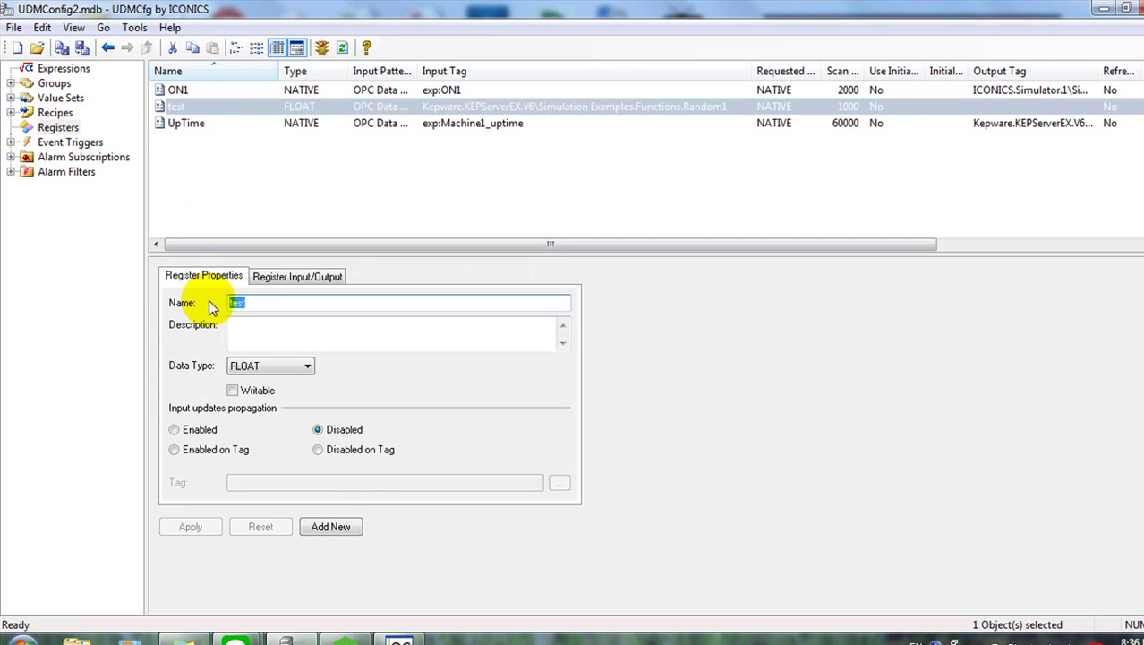
left_click(174, 428)
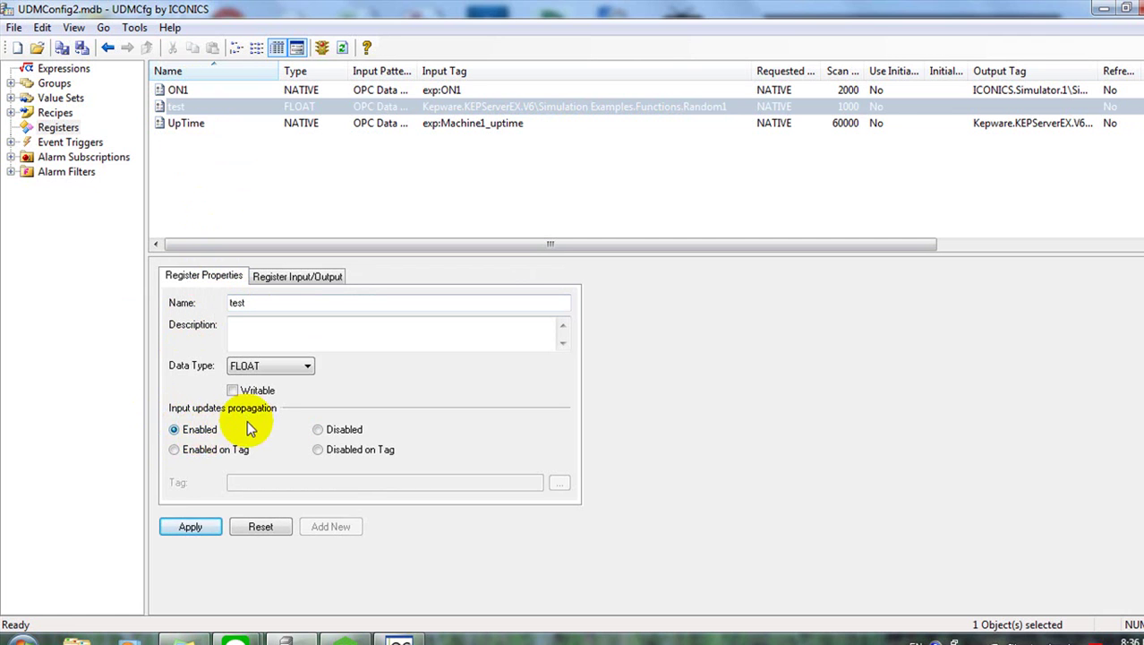
left_click(319, 432)
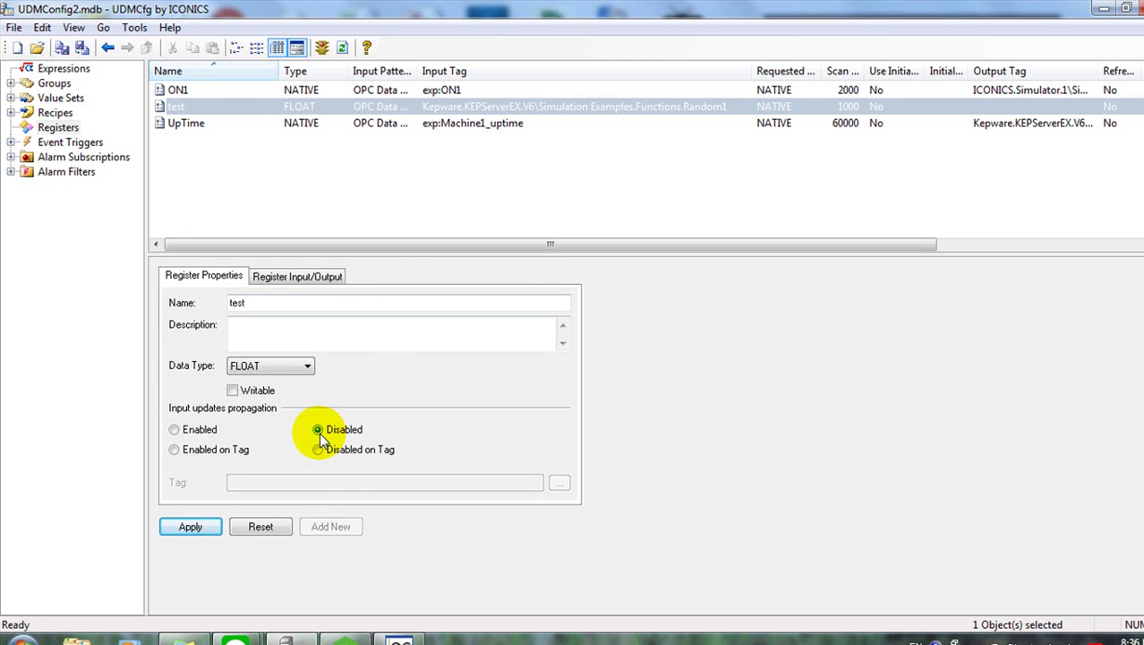
left_click(198, 528)
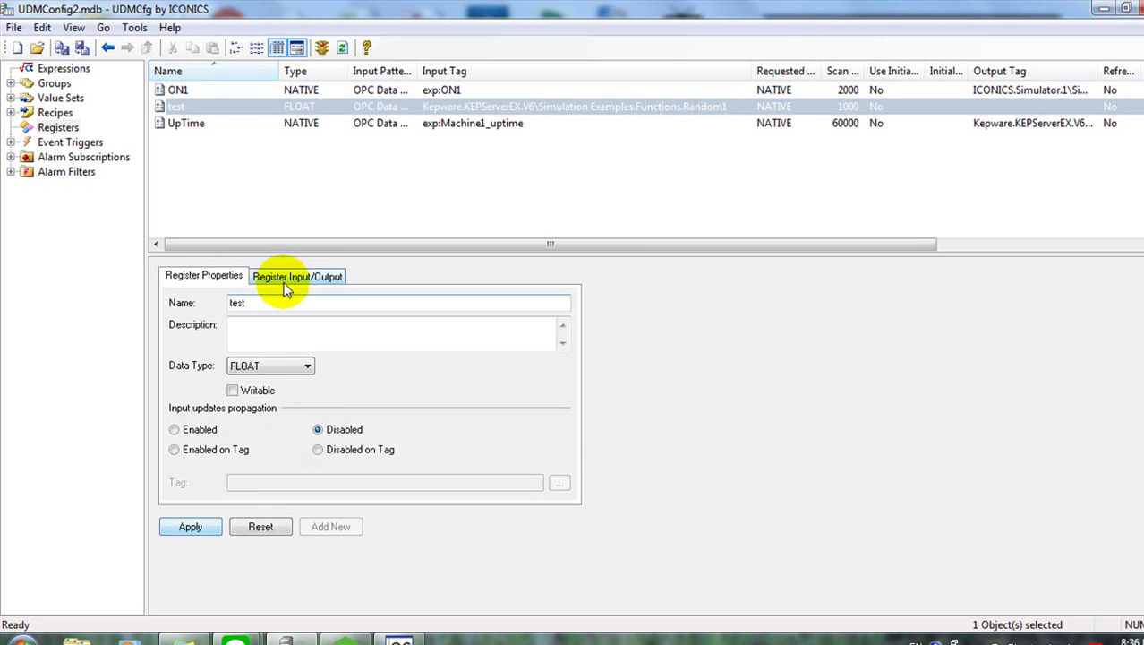
Examine the test register's input and output settings, including its input OPC point and output tag option.
left_click(299, 276)
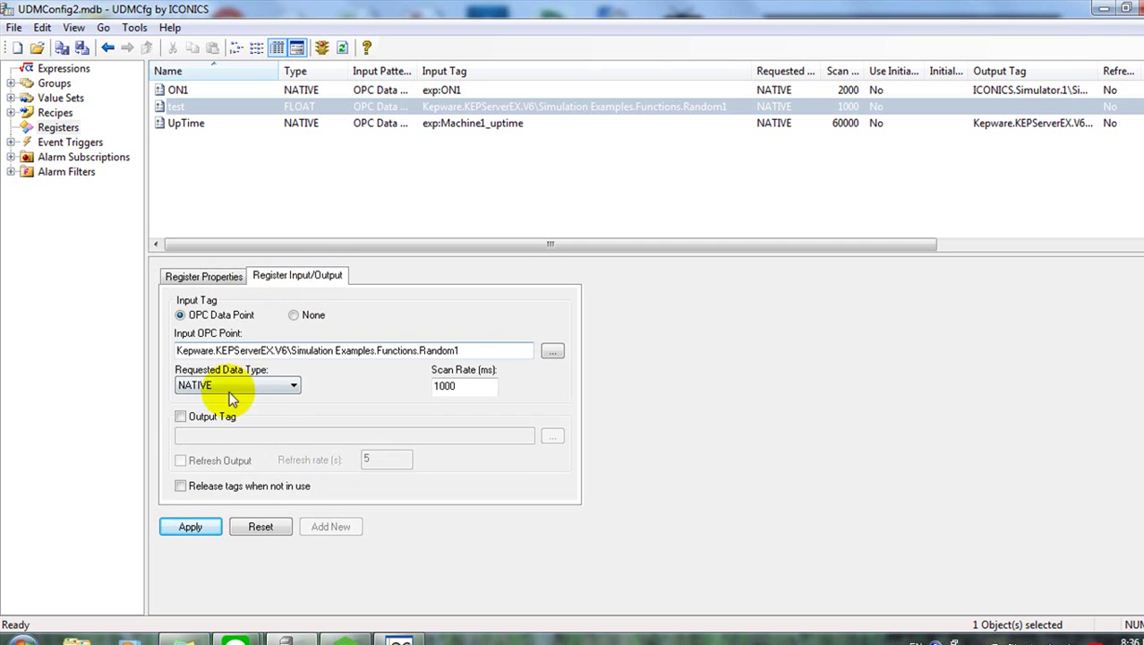
left_click(194, 417)
left_click(182, 417)
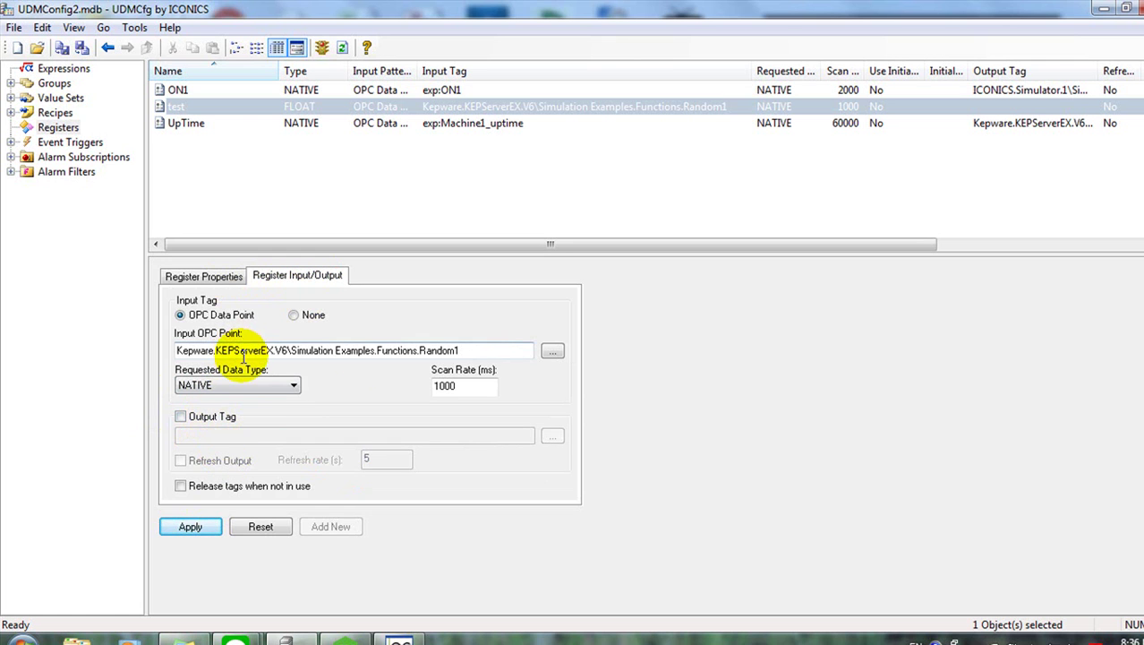
left_click_drag(485, 352, 95, 342)
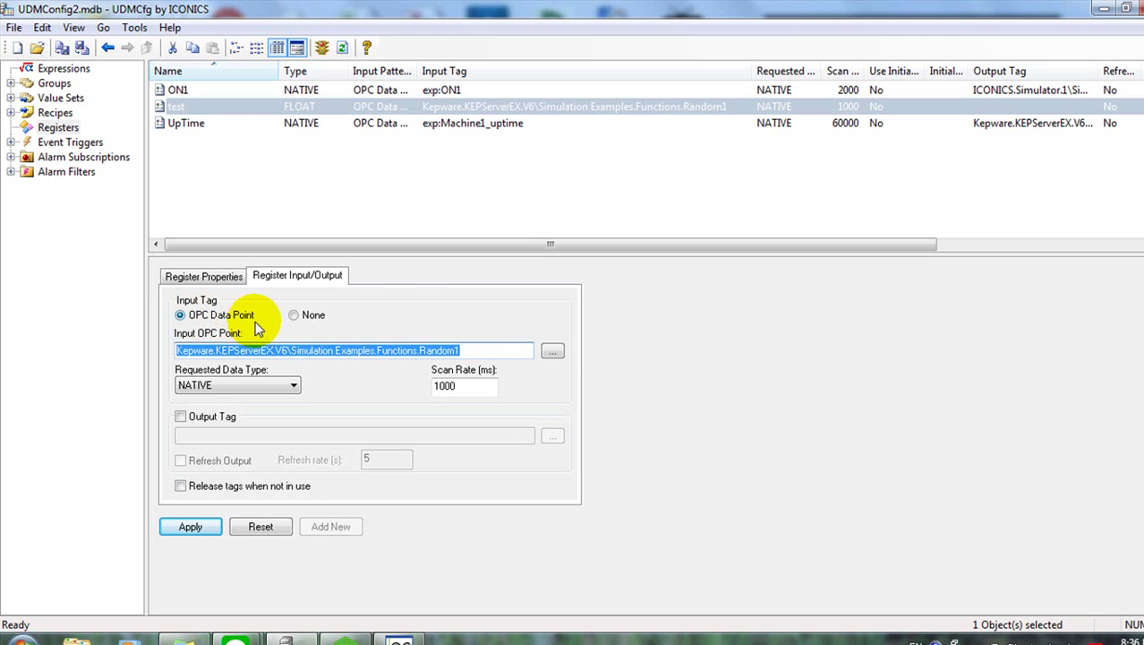
Browse the OPC DA tags to Random1 under Simulation Examples.Functions for the input point, and apply the test register's settings.
left_click(553, 350)
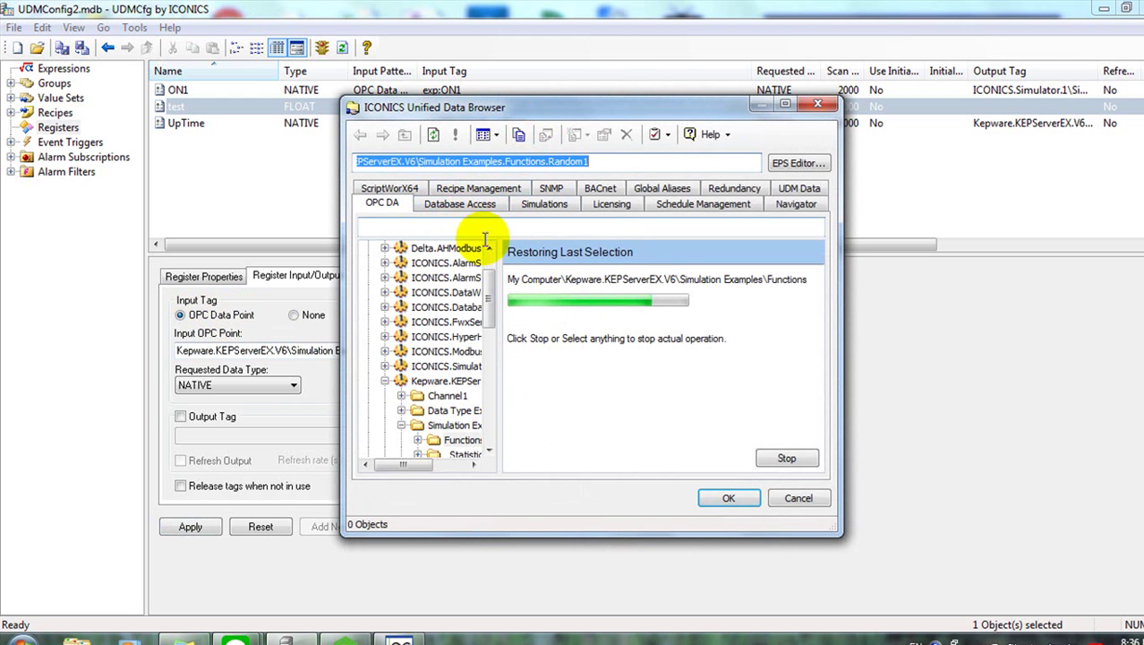
left_click(542, 287)
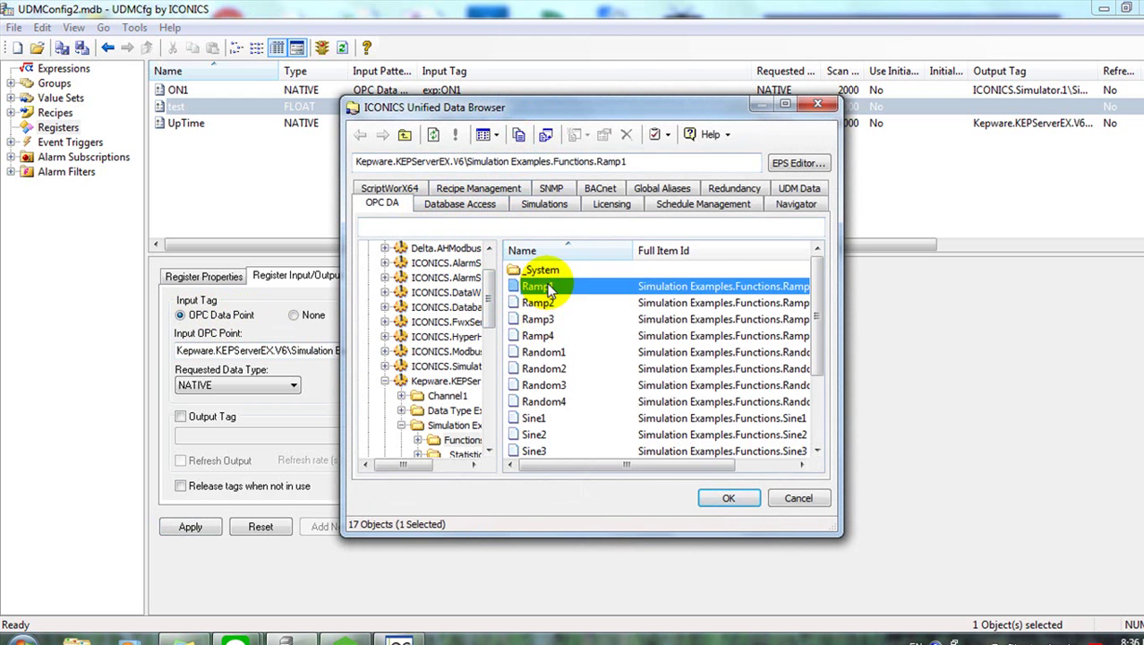
left_click(546, 353)
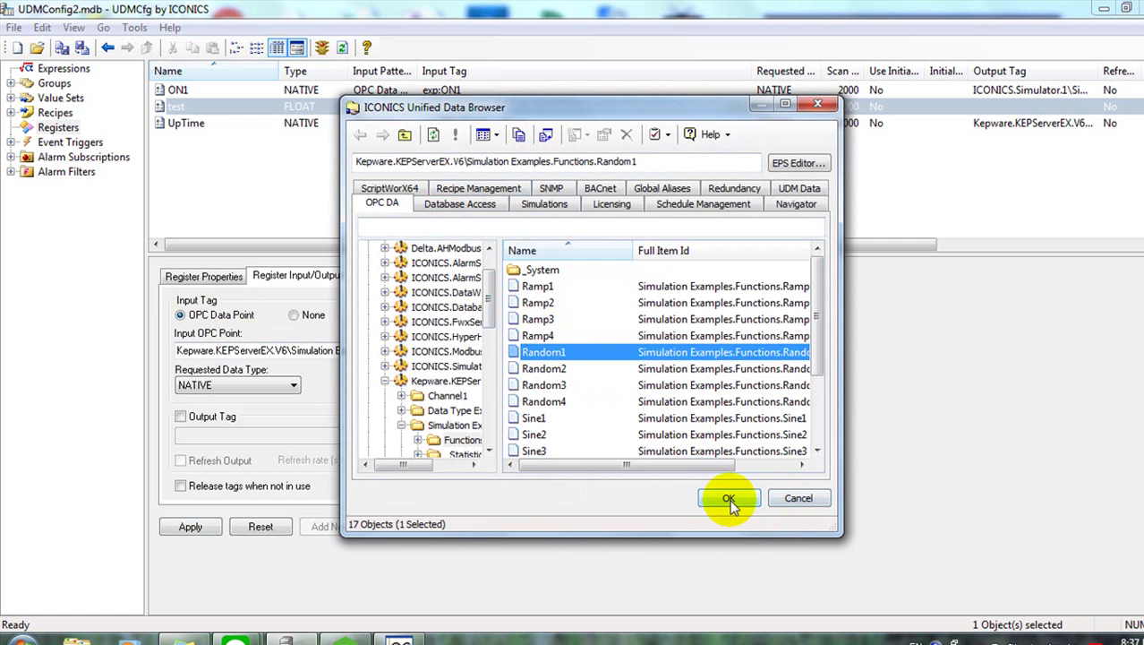
left_click(797, 498)
left_click_drag(483, 350, 145, 346)
left_click(198, 529)
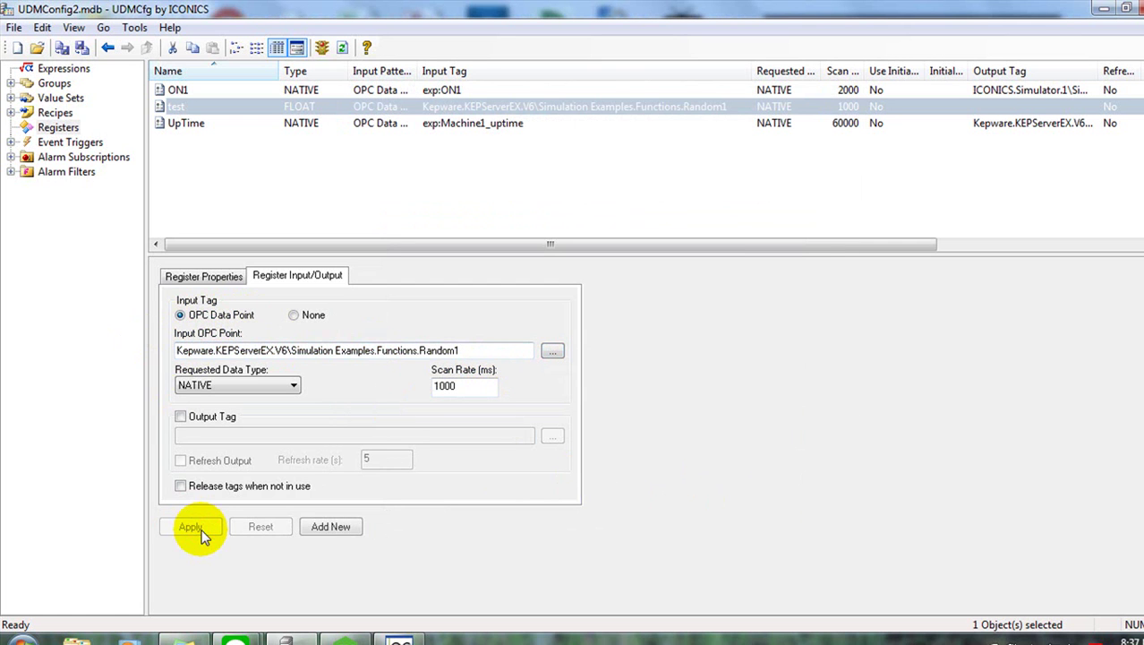
Review the test register's settings, start the DataWorX32 runtime and check _System._ClientCount in OPC Quick Client.
left_click(212, 277)
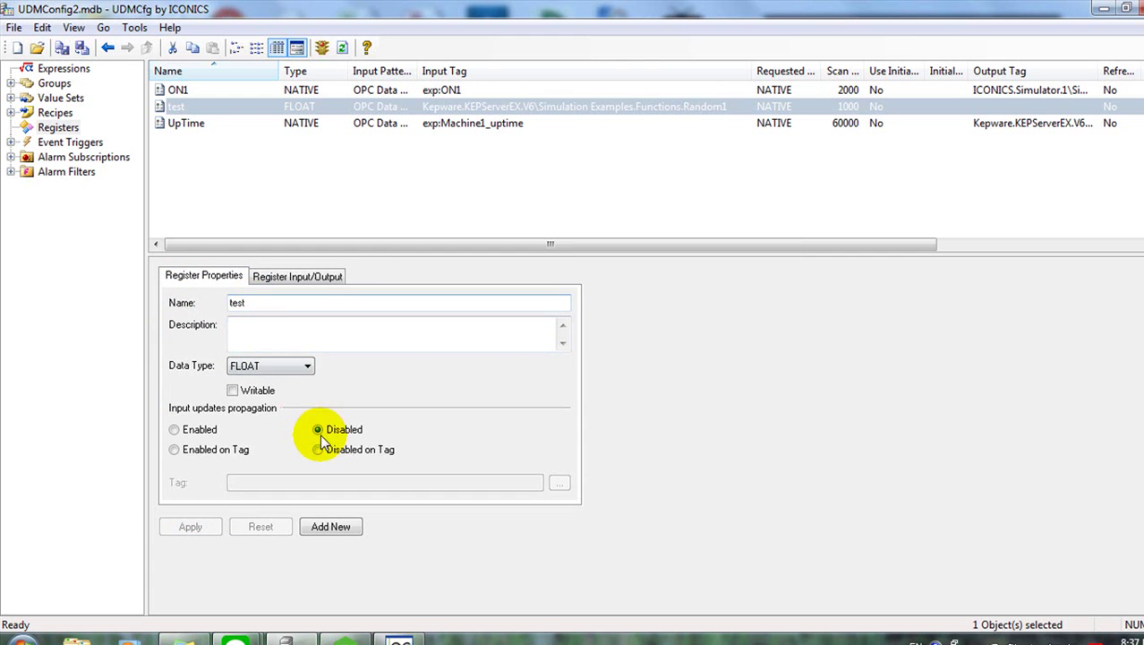
left_click(273, 276)
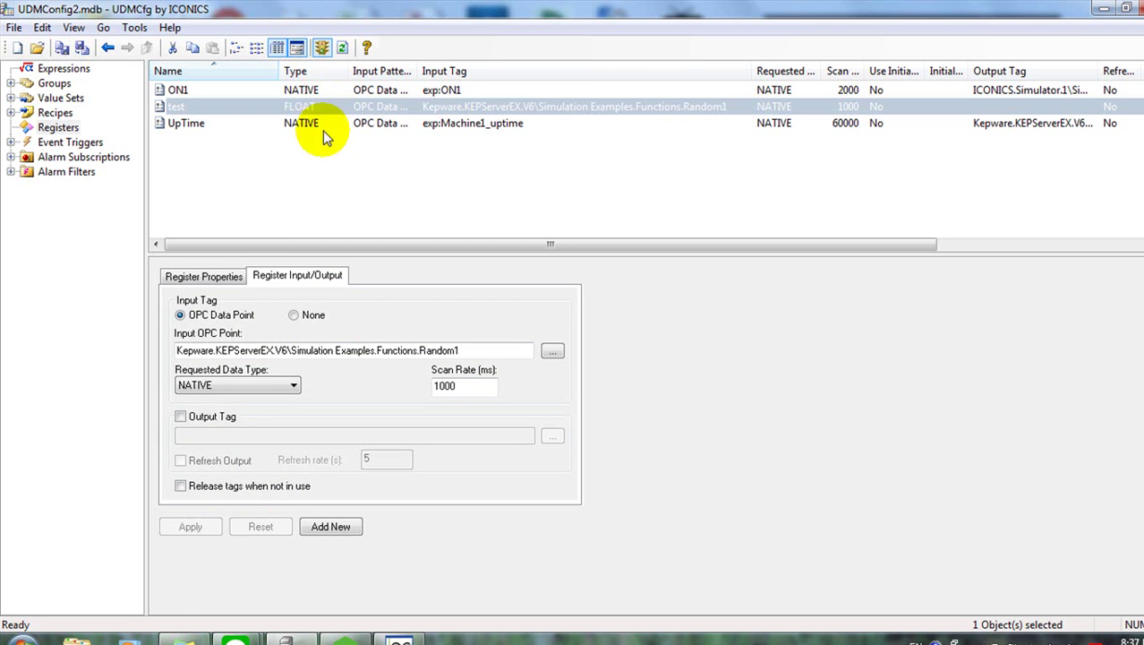
left_click(397, 636)
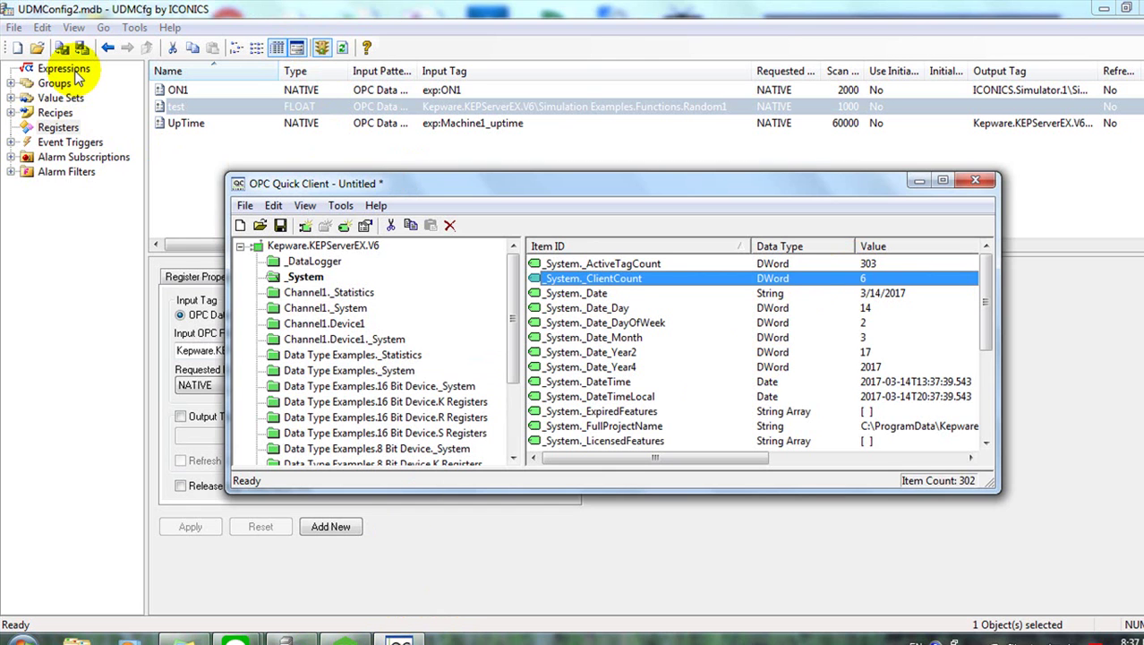
Review the configured registers and expressions in UDMCfg, rechecking _System._ClientCount in OPC Quick Client.
left_click(179, 91)
left_click(179, 122)
left_click(64, 68)
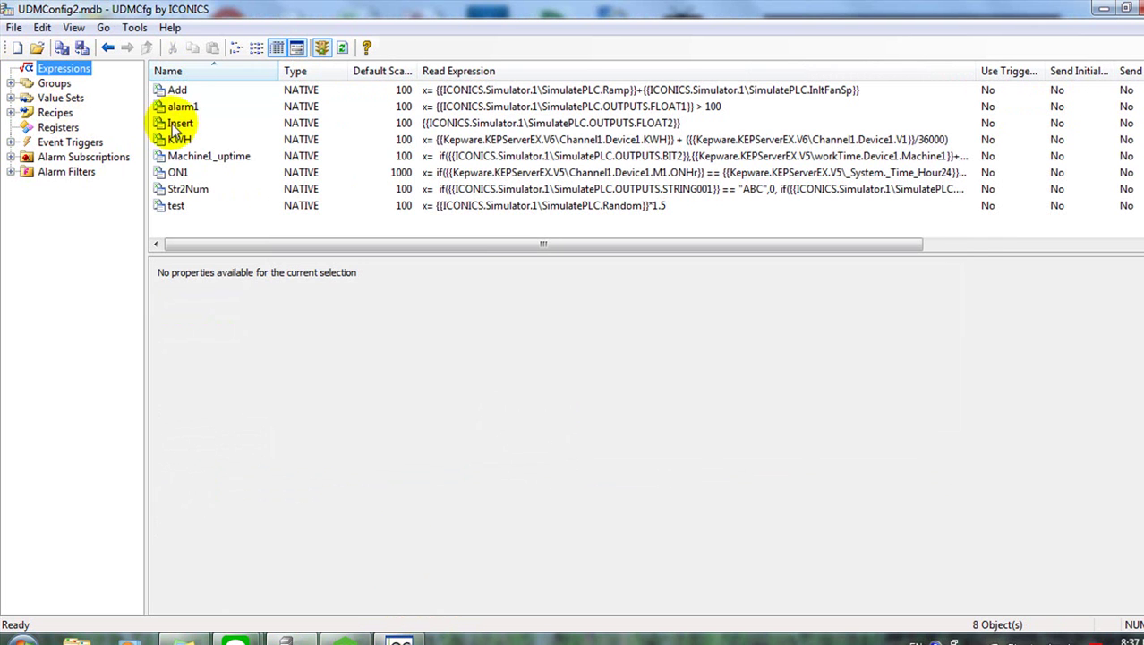
left_click(400, 638)
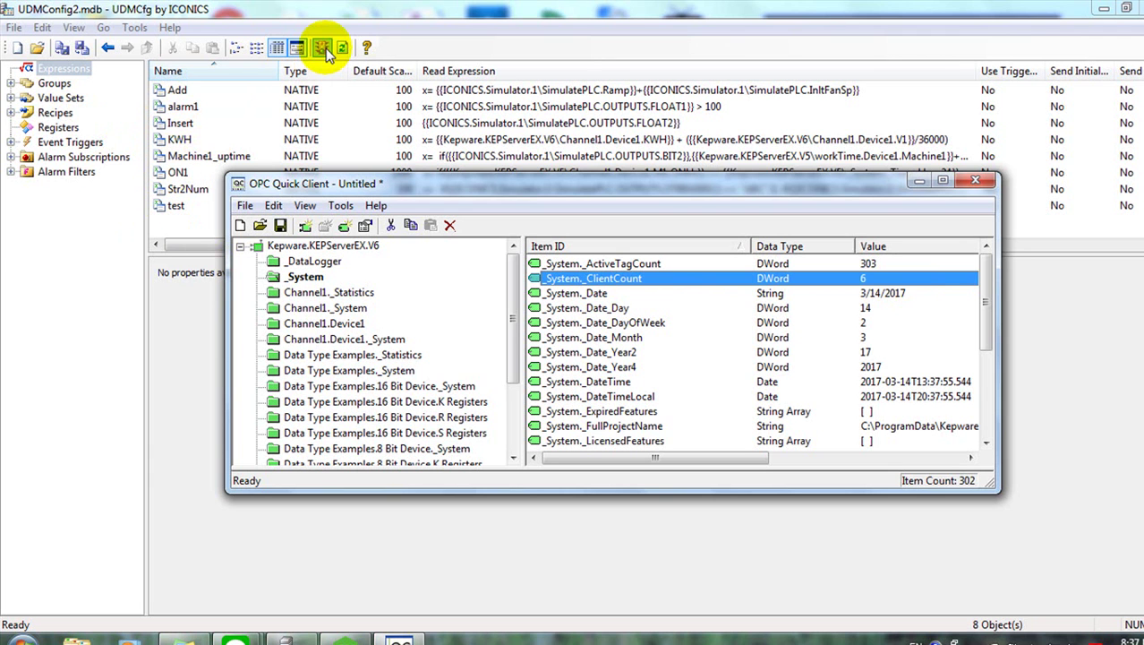
left_click(55, 128)
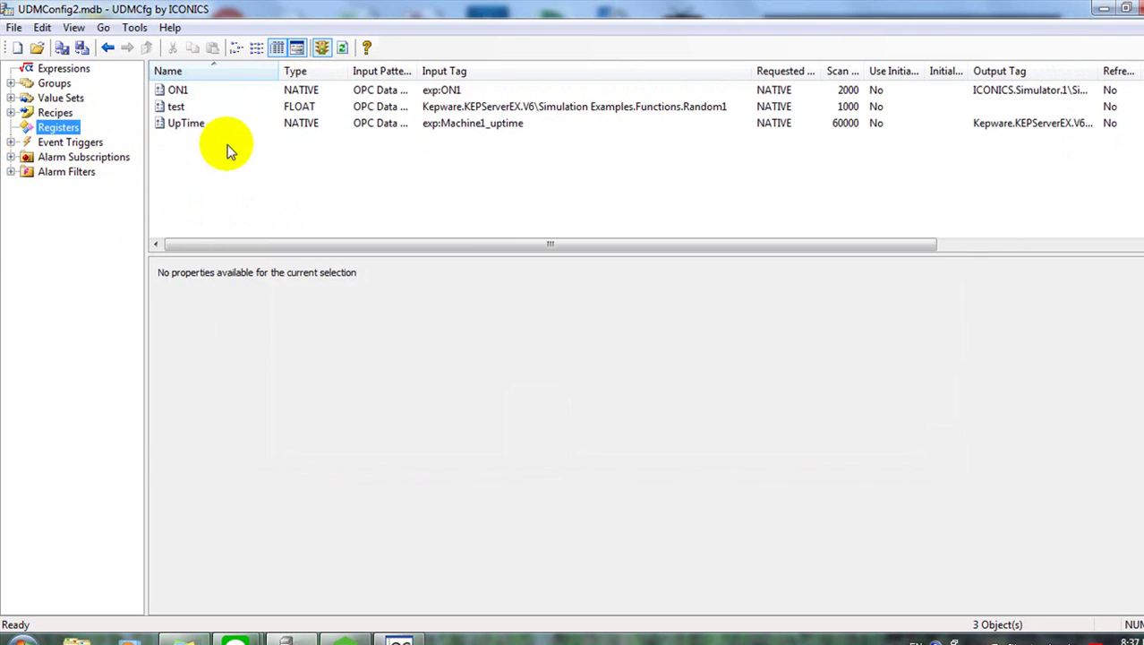
left_click(179, 107)
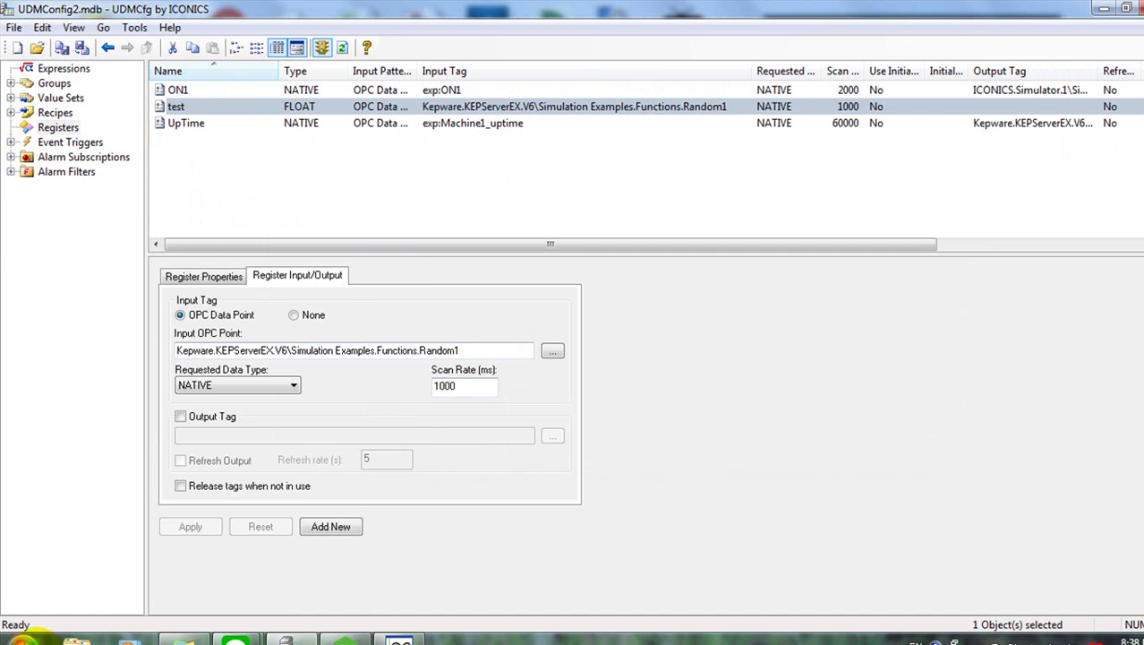
Open a new GraphWorX32 instance and place its blank display window beside the register configuration.
left_click(22, 638)
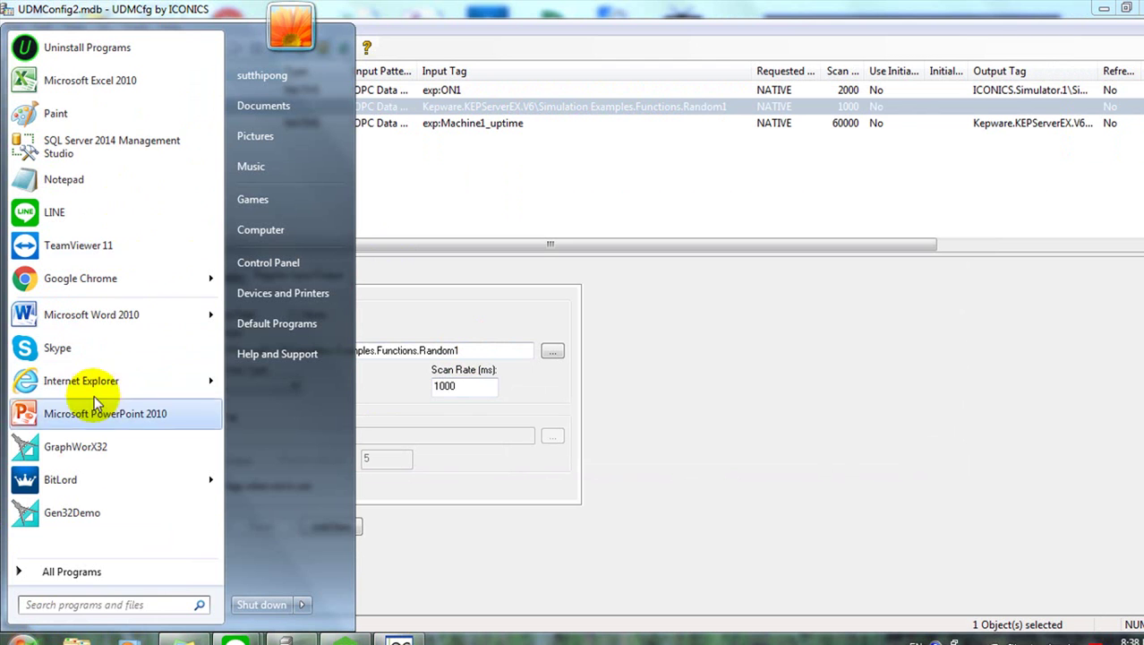
left_click(115, 447)
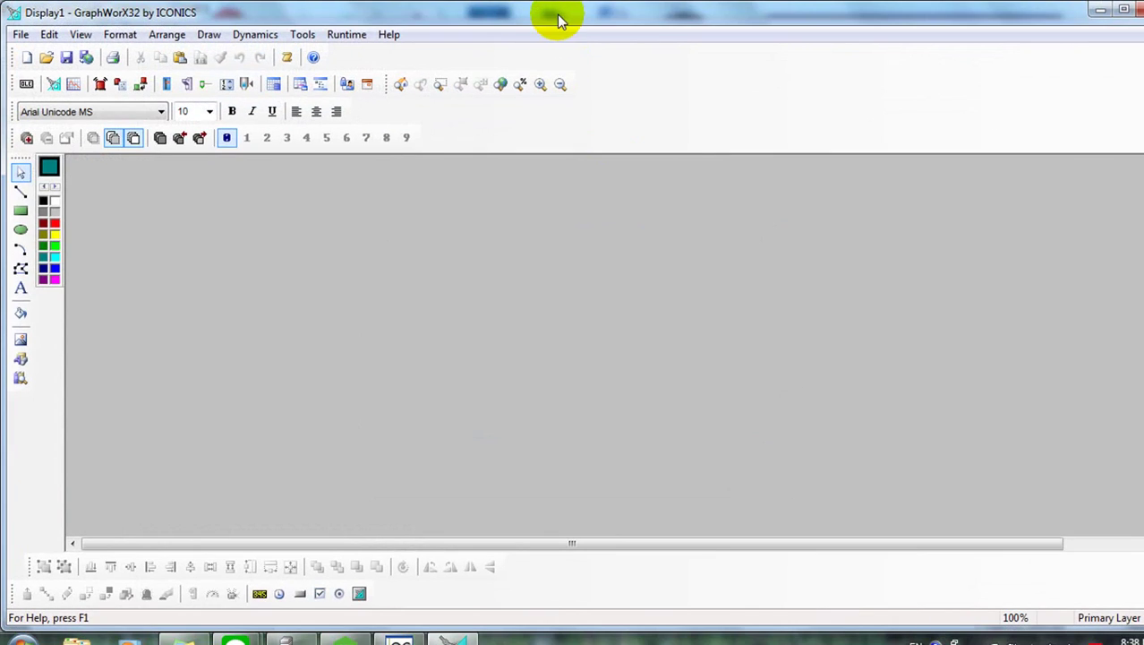
left_click_drag(557, 24, 844, 51)
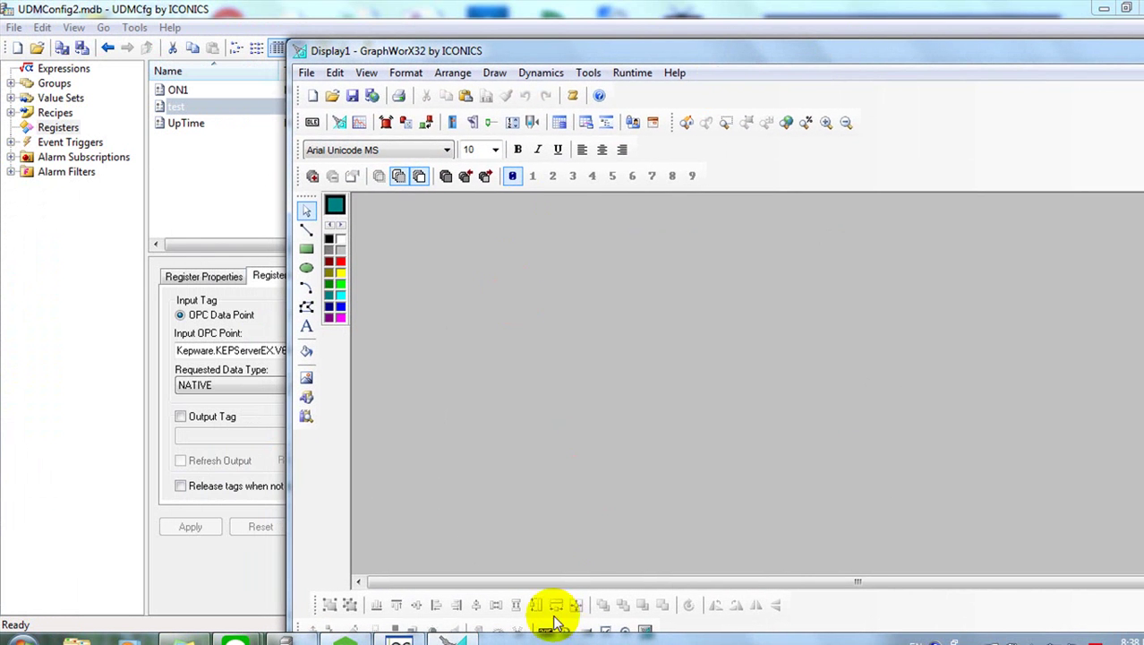
left_click_drag(606, 52, 600, 18)
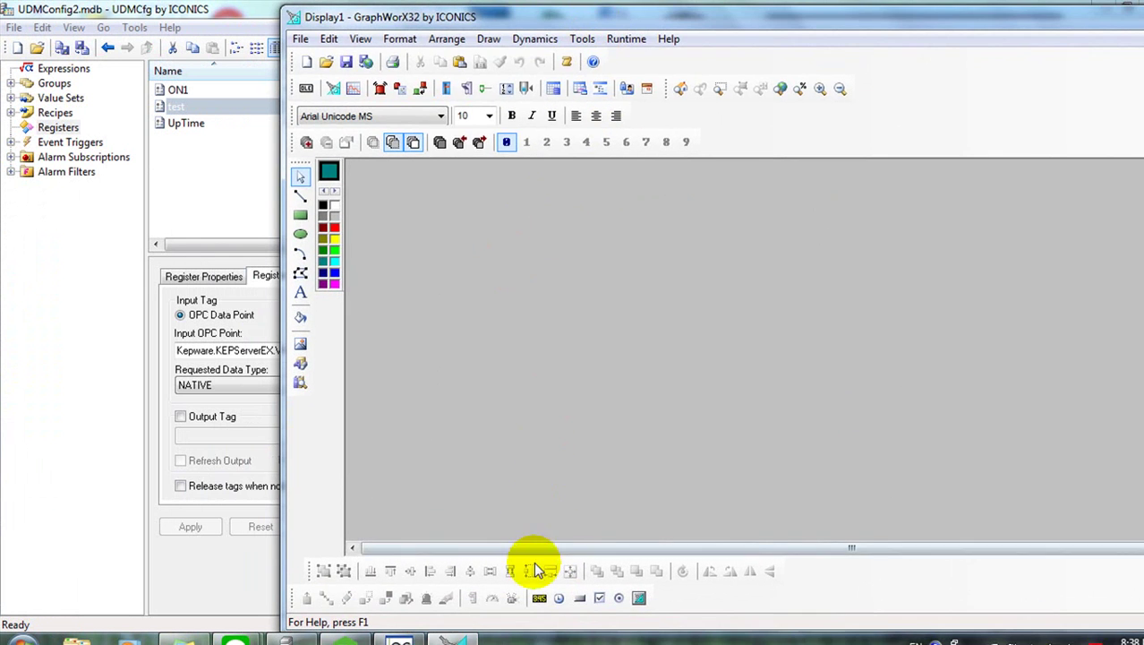
Return to the UDMCfg configuration and show its list of expressions.
left_click(231, 9)
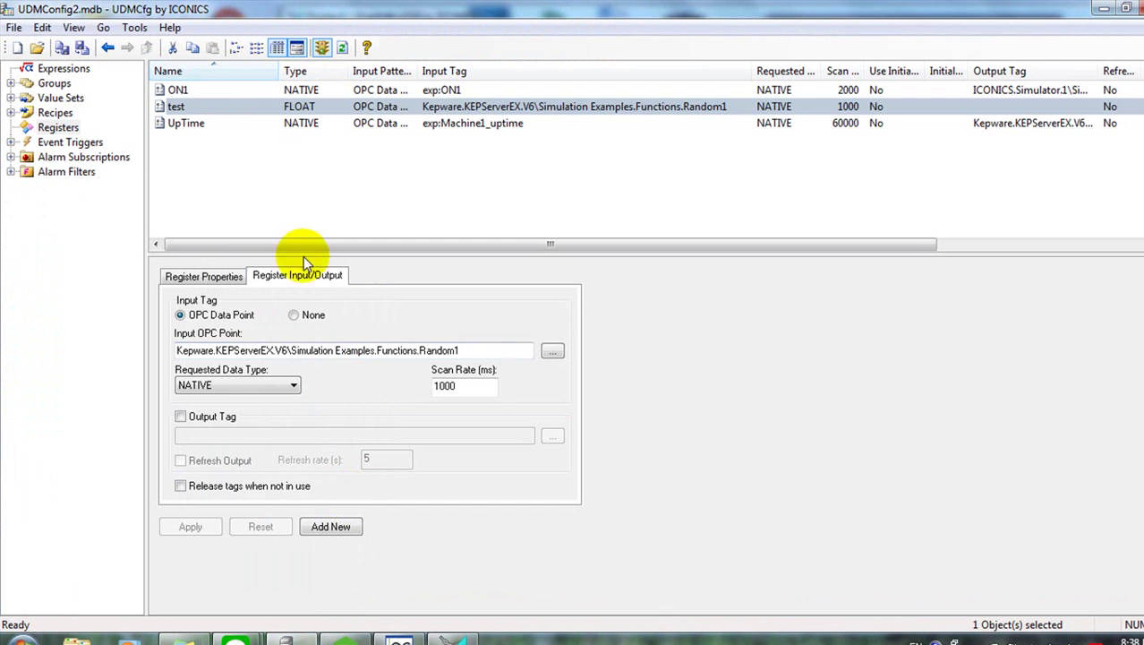
left_click(77, 71)
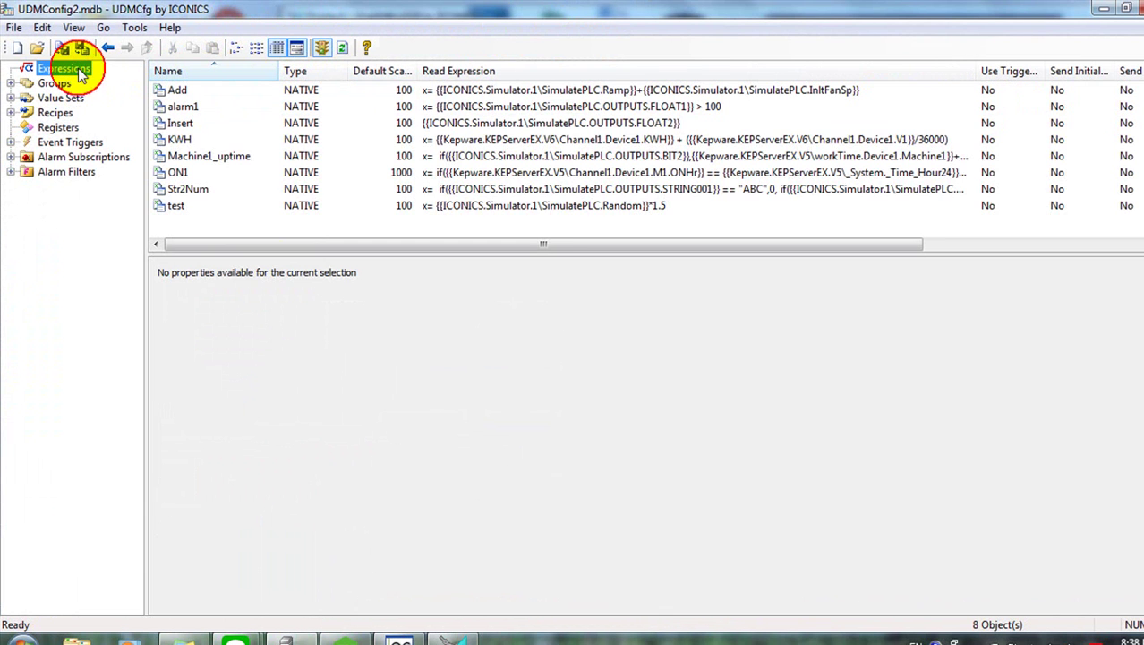
Show the configured registers and check _System._ClientCount in OPC Quick Client.
left_click(58, 127)
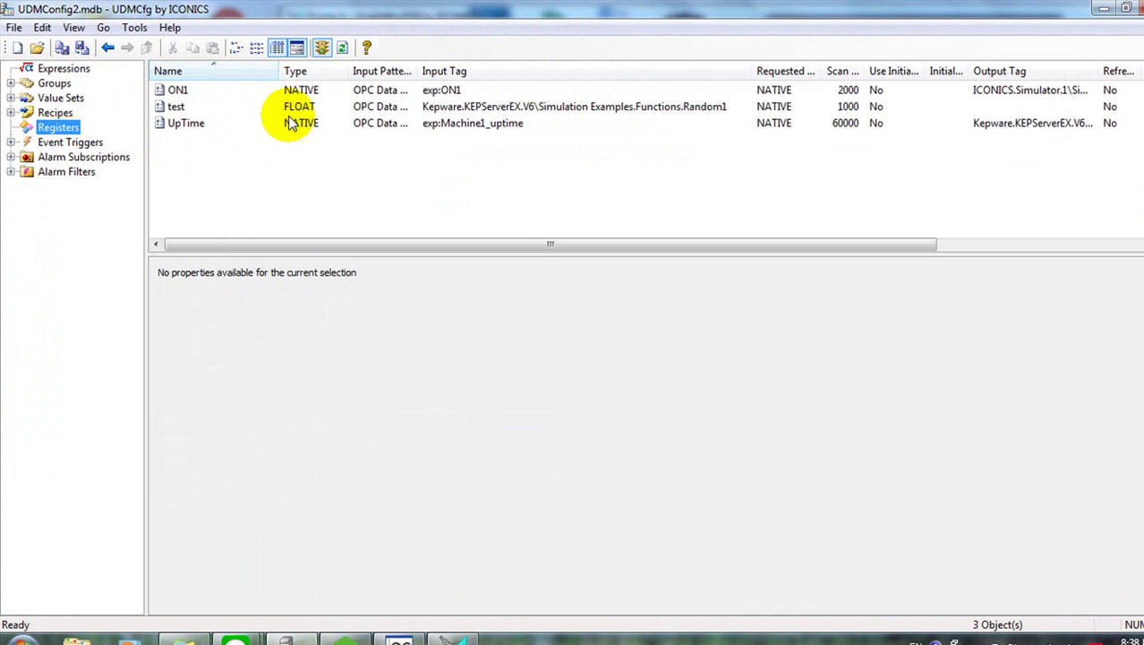
left_click(322, 49)
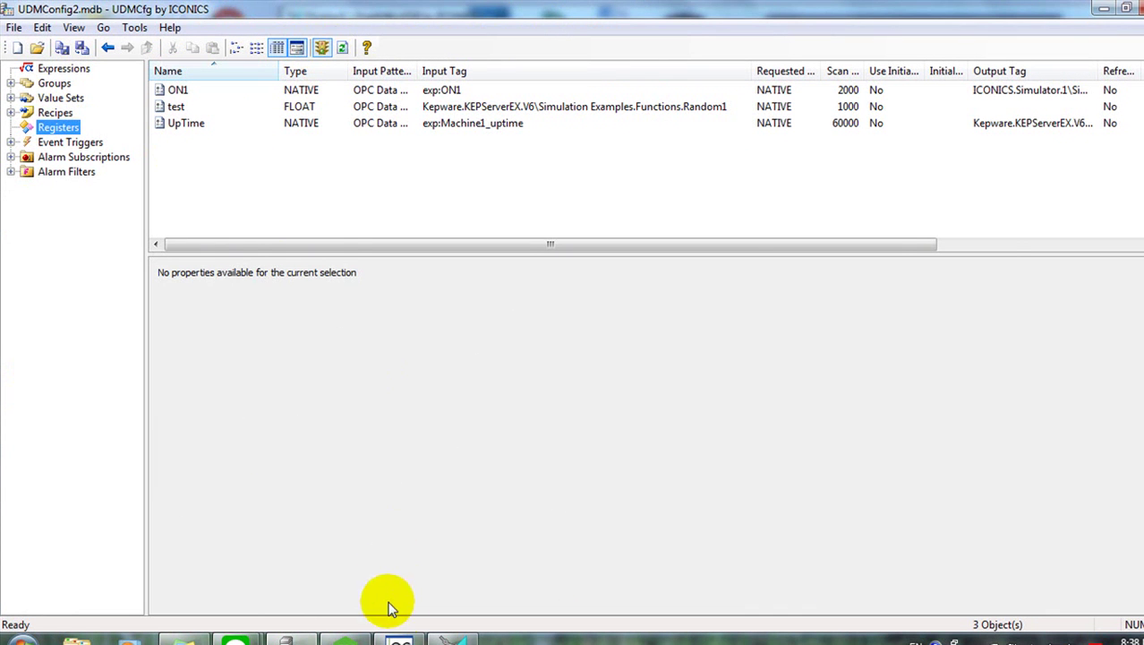
left_click(398, 638)
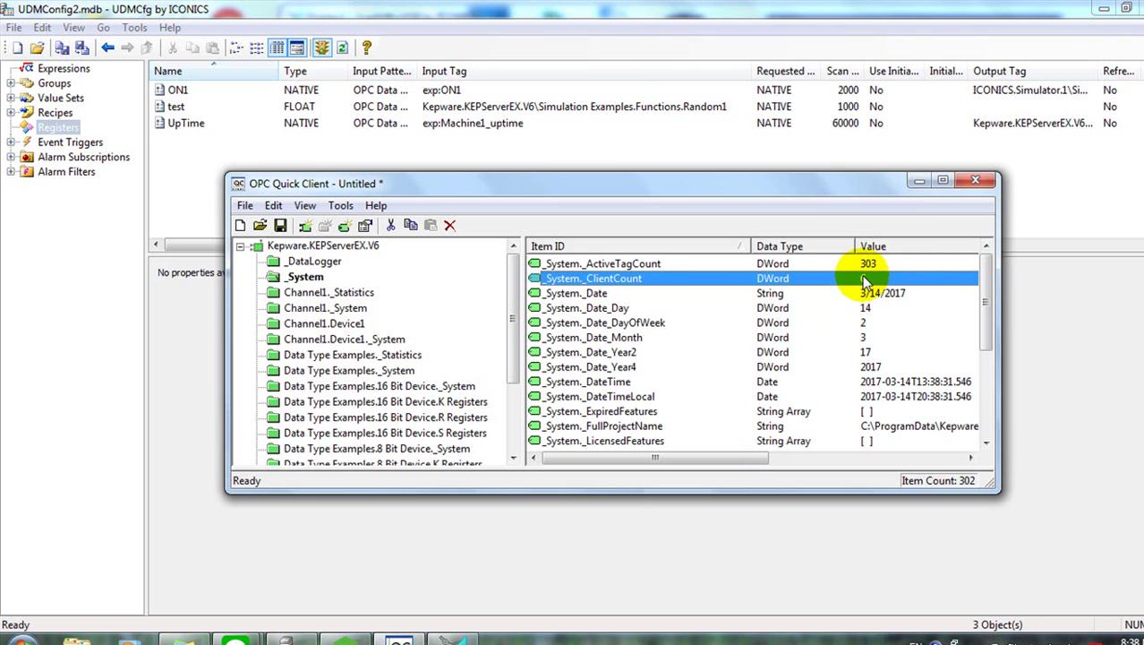
Switch to GraphWorX32 and place a process point in the upper part of the blank display.
left_click(450, 638)
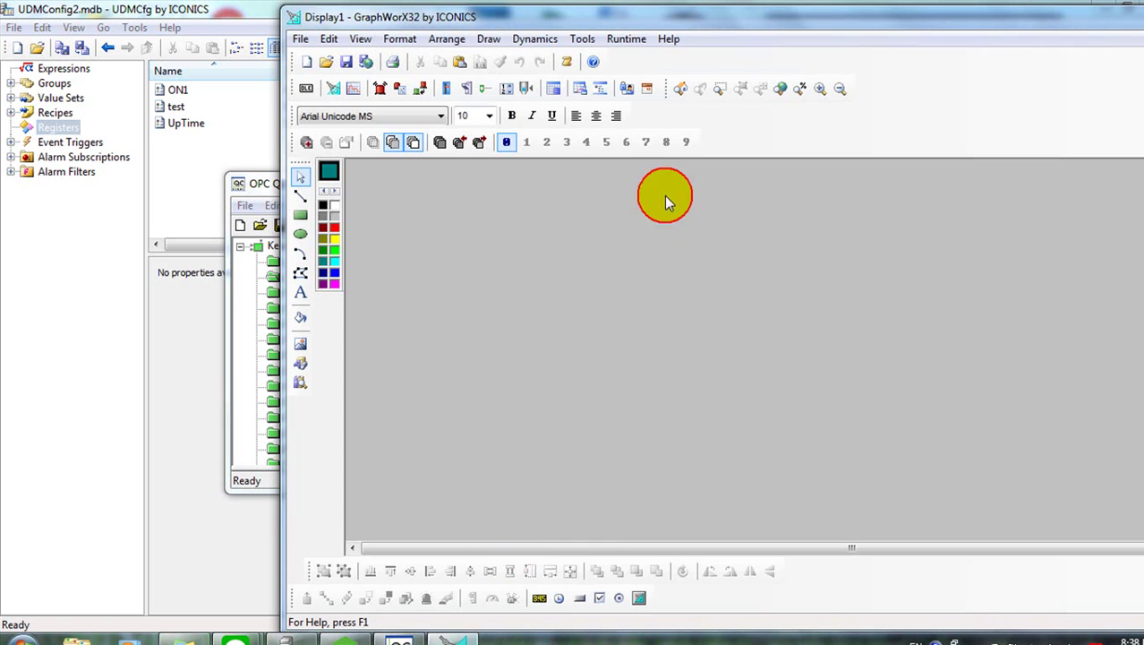
left_click(539, 598)
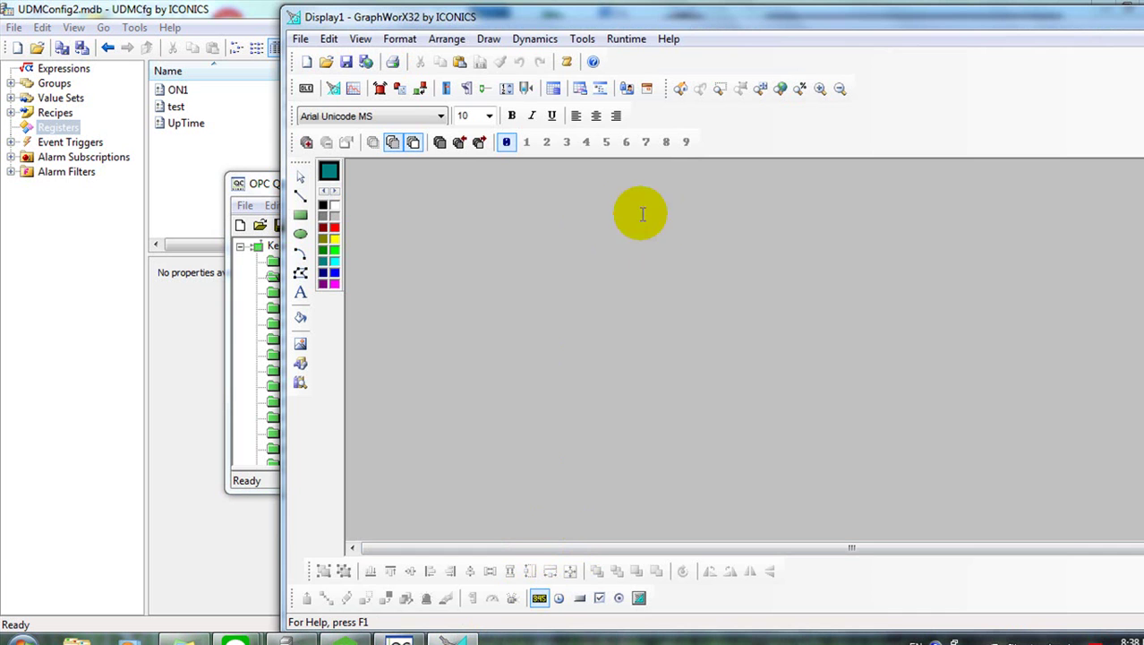
left_click(510, 222)
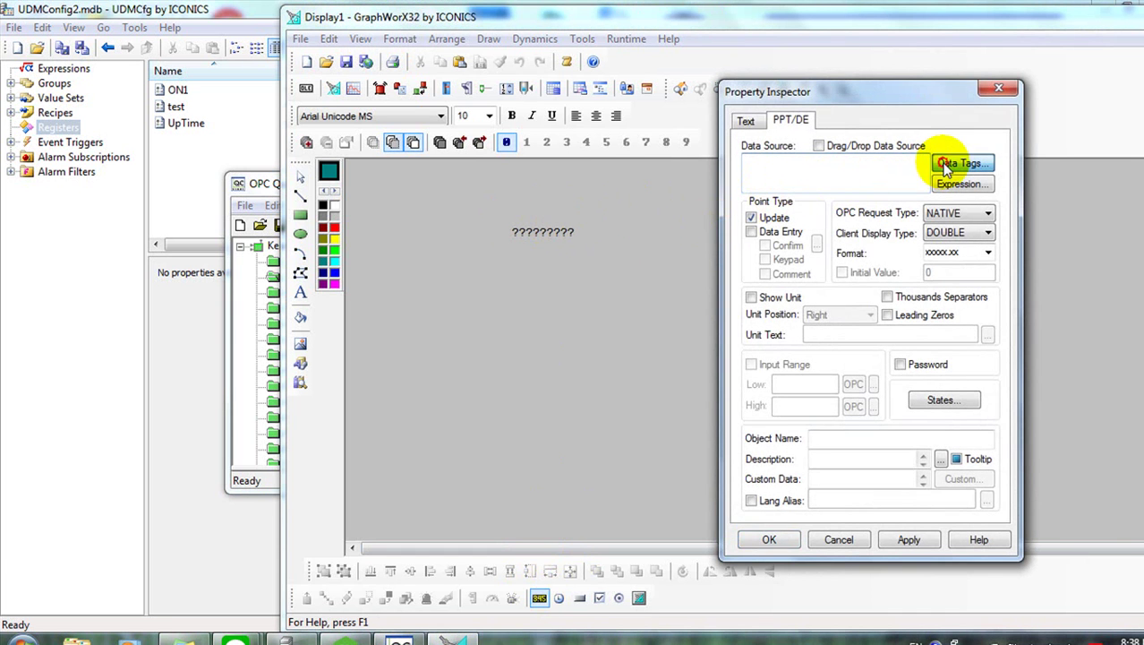
Set the process point's data source to the UDM register reg:test and enlarge the point to about 264 × 121.
left_click(942, 162)
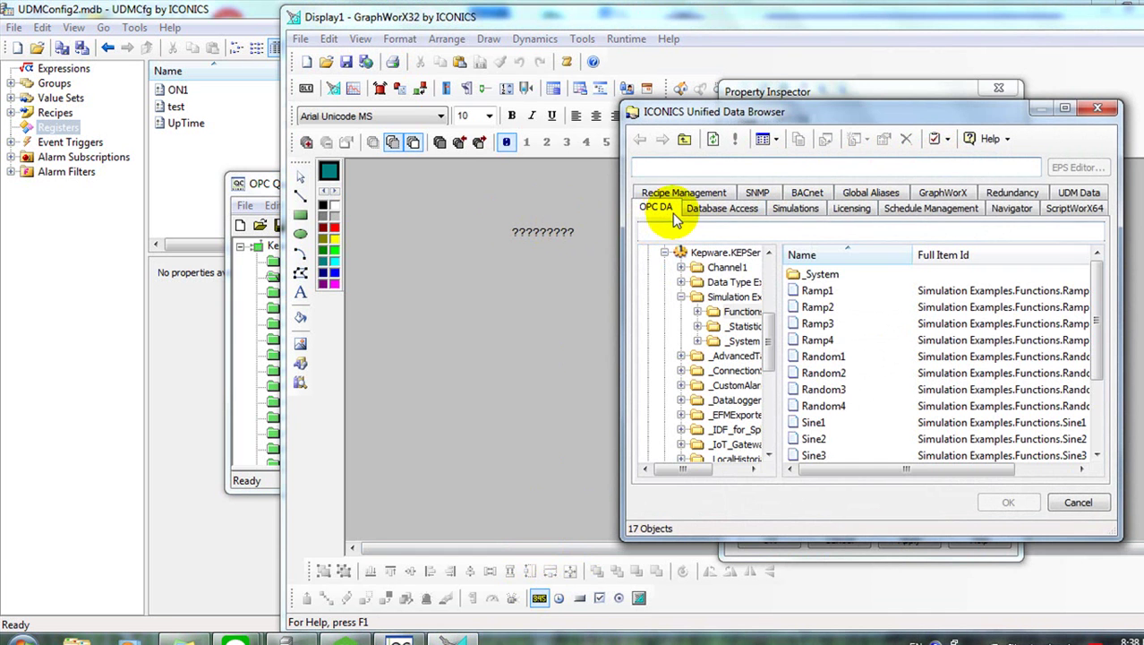
left_click_drag(931, 111, 721, 91)
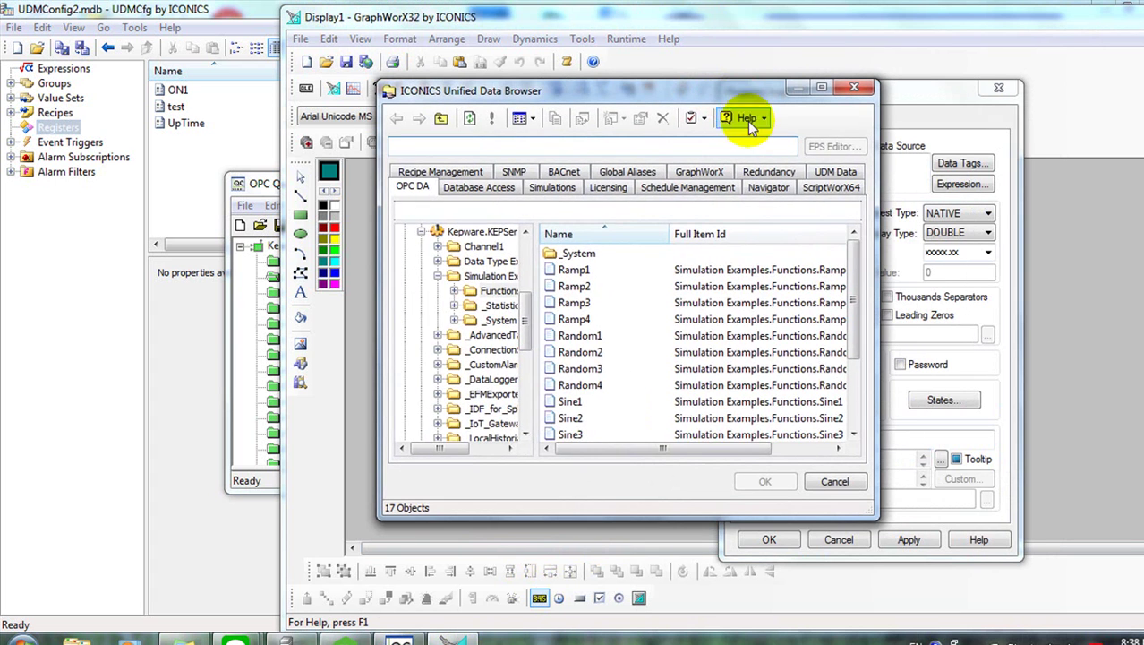
left_click(838, 175)
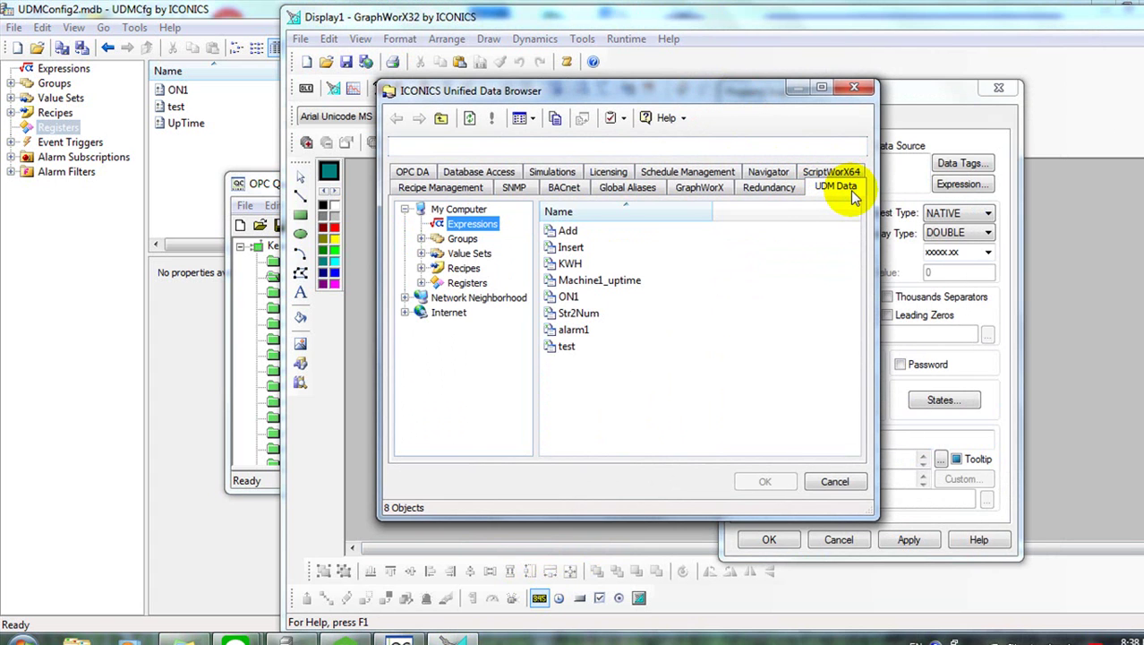
left_click(463, 267)
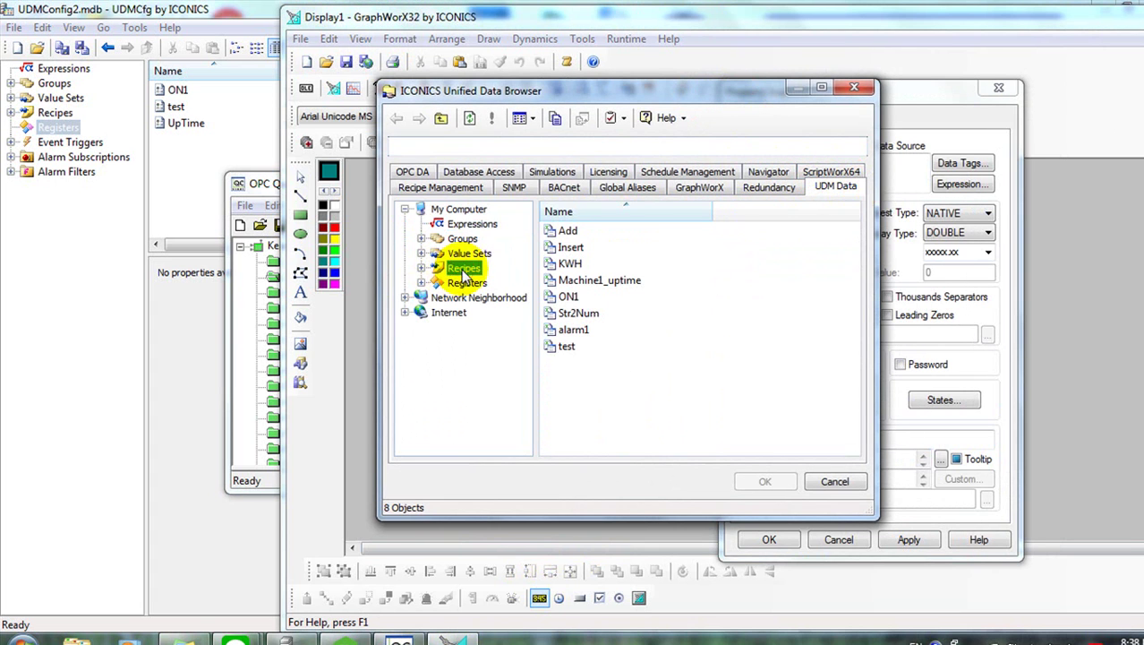
left_click(468, 283)
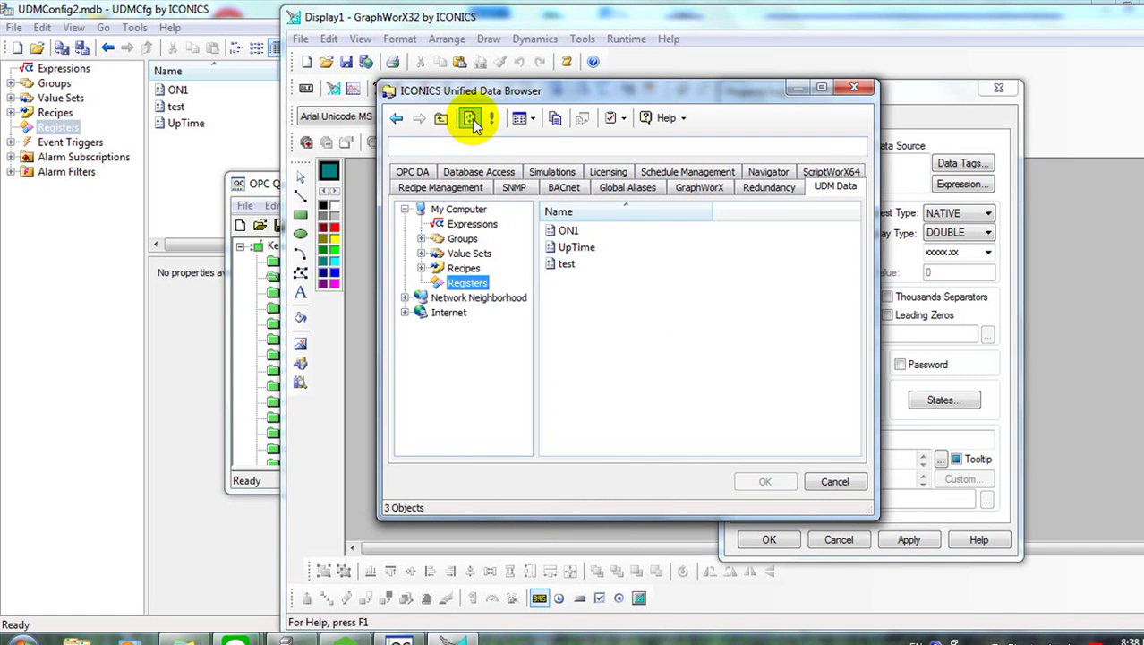
left_click(570, 263)
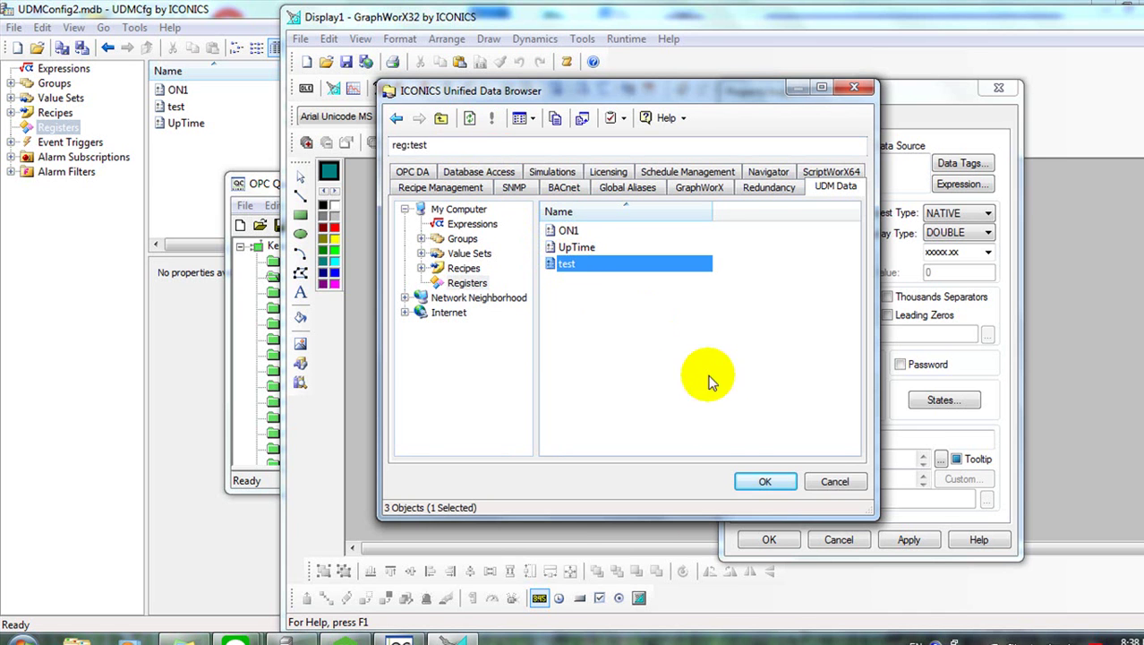
left_click(754, 481)
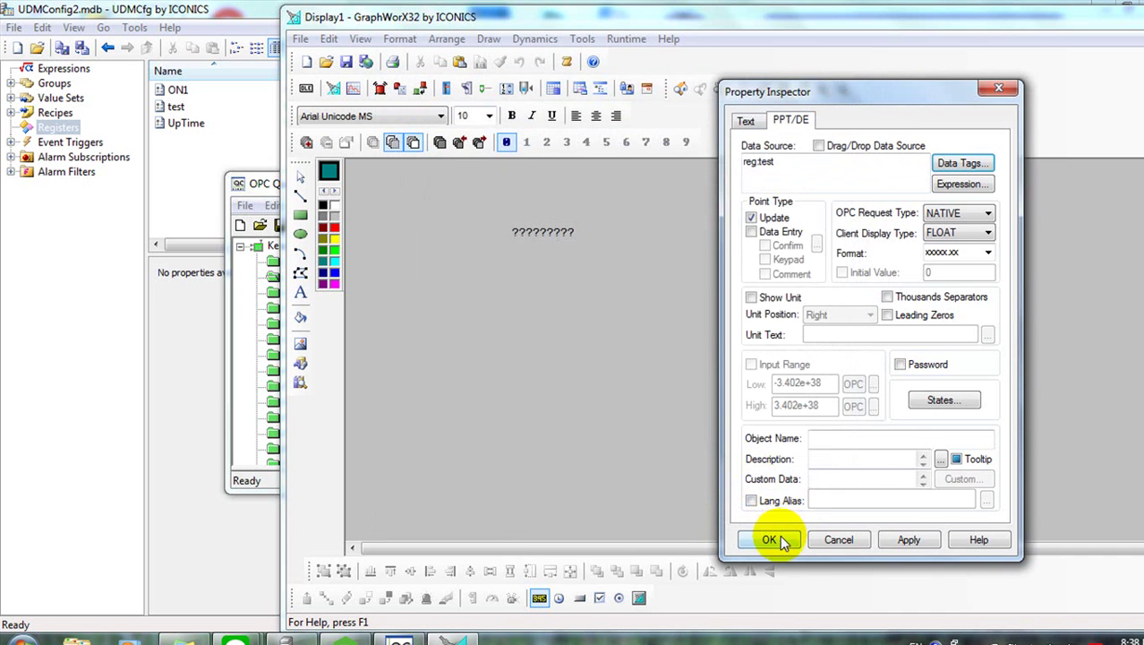
left_click(770, 539)
left_click_drag(573, 243, 721, 325)
Run the display and recheck _System._ClientCount in OPC Quick Client with the live point still in view.
left_click(626, 39)
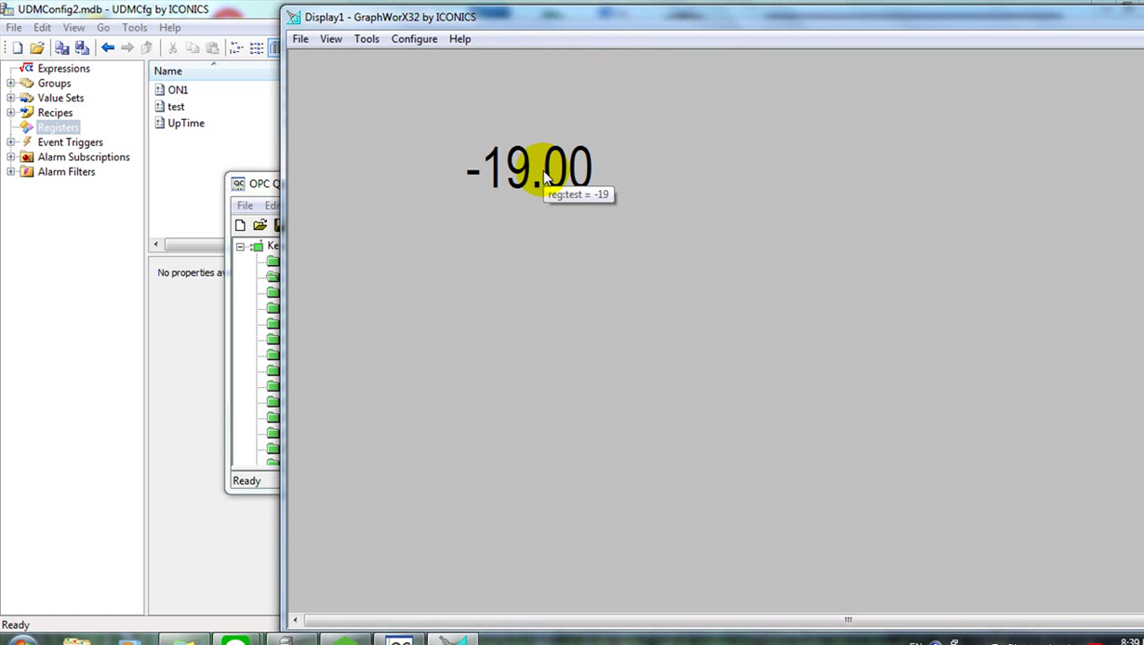
left_click(399, 641)
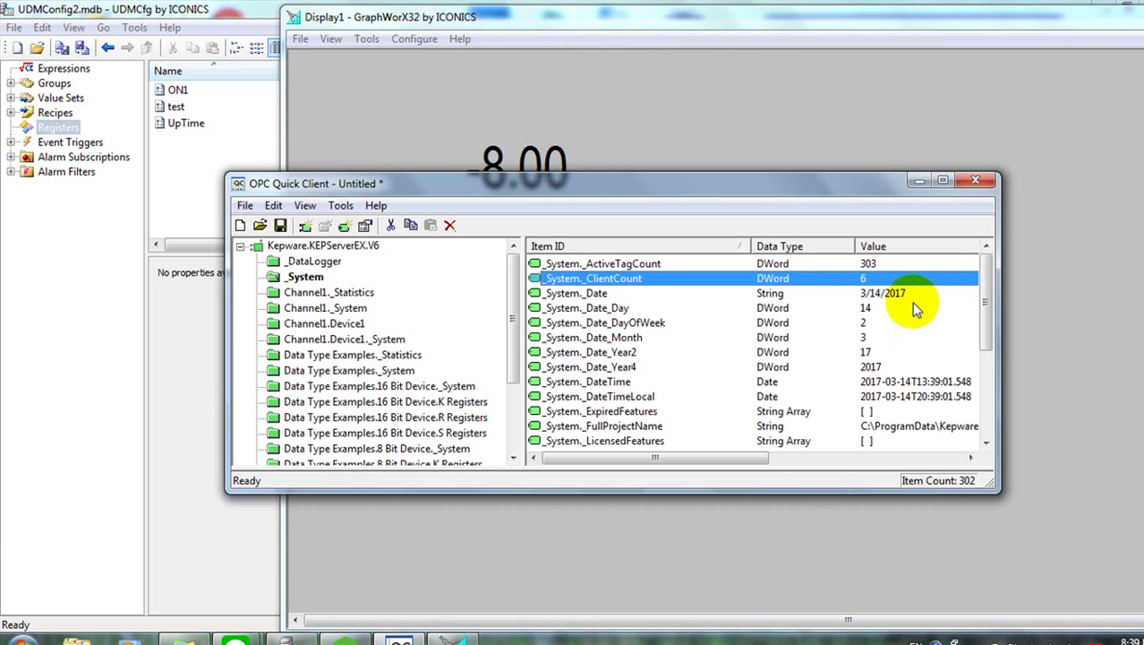
left_click_drag(817, 185, 813, 238)
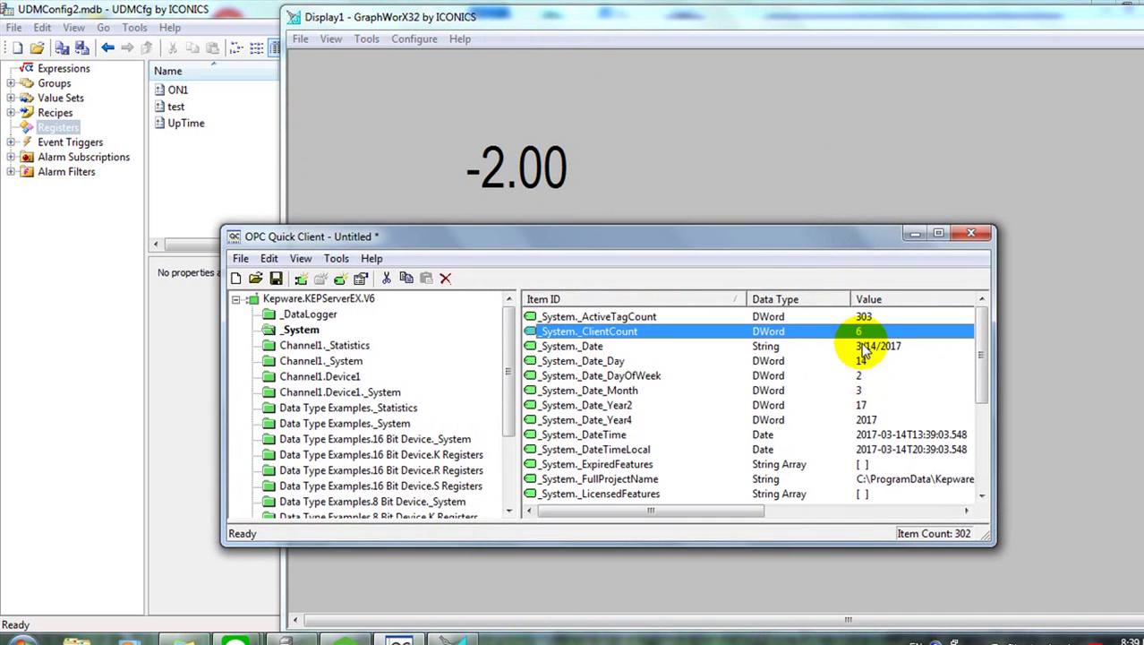
Return the display to configuration mode to copy the reg:test process point, and run the display again.
left_click(536, 128)
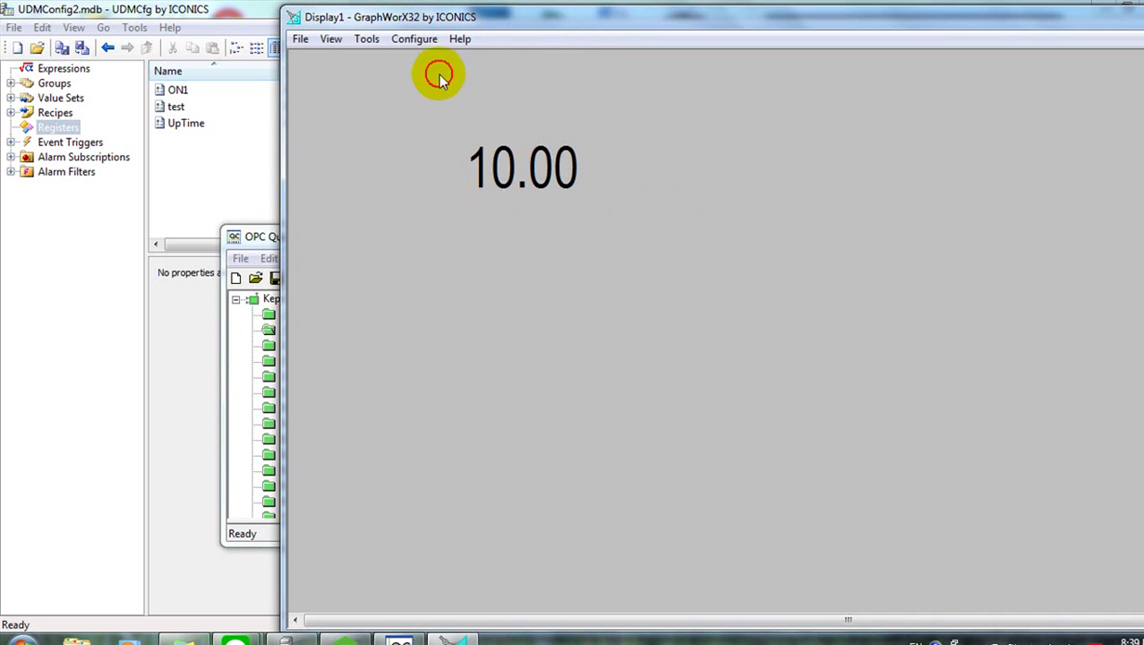
left_click(415, 39)
left_click(609, 264)
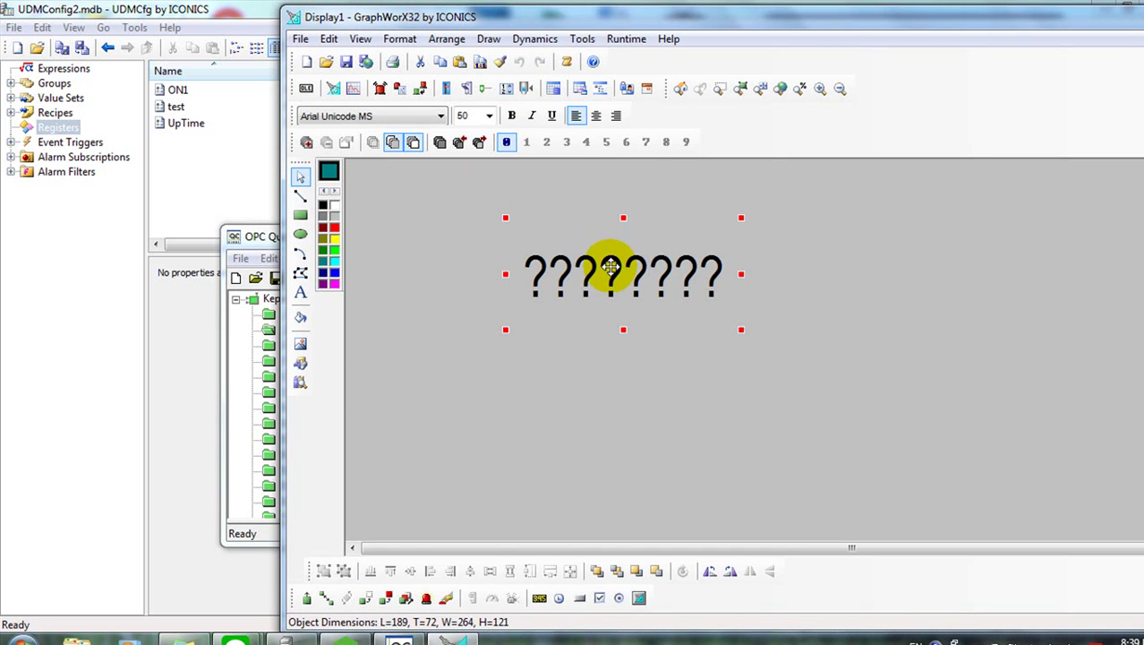
left_click(626, 38)
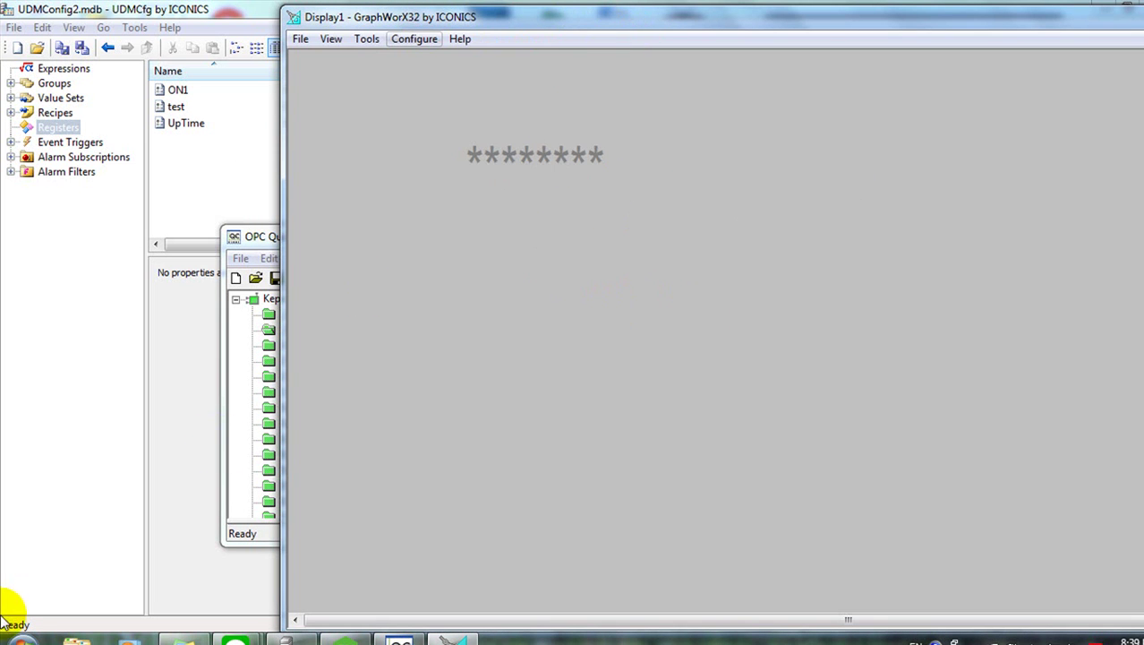
Open a second GraphWorX32 instance and paste the copied reg:test process point into its blank display.
left_click(17, 634)
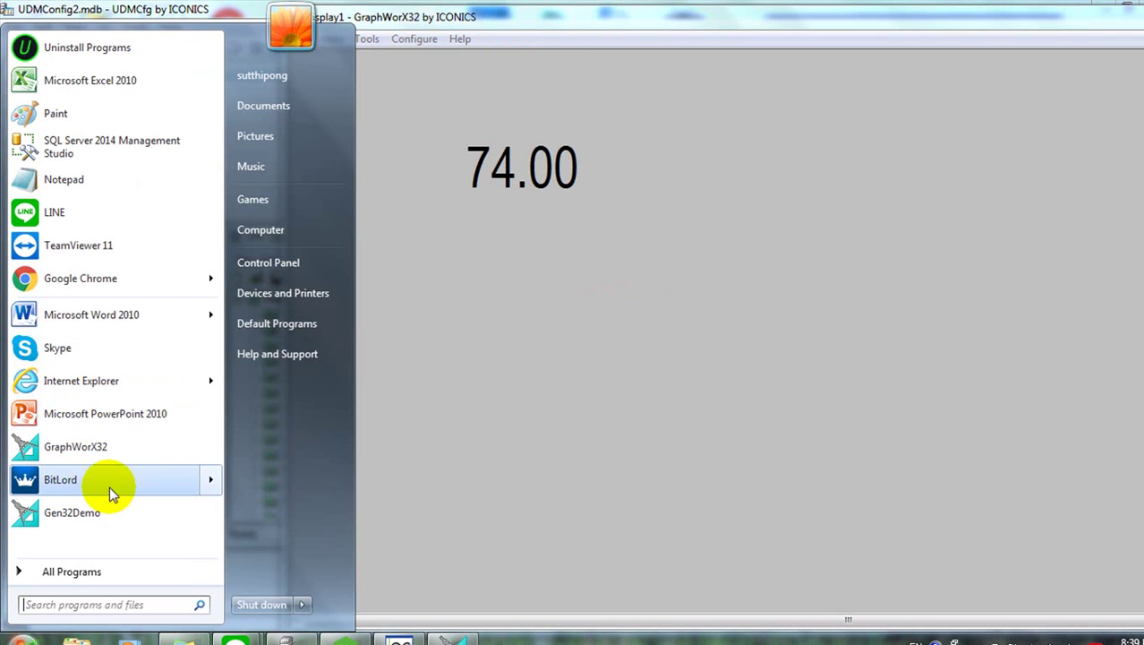
left_click(118, 451)
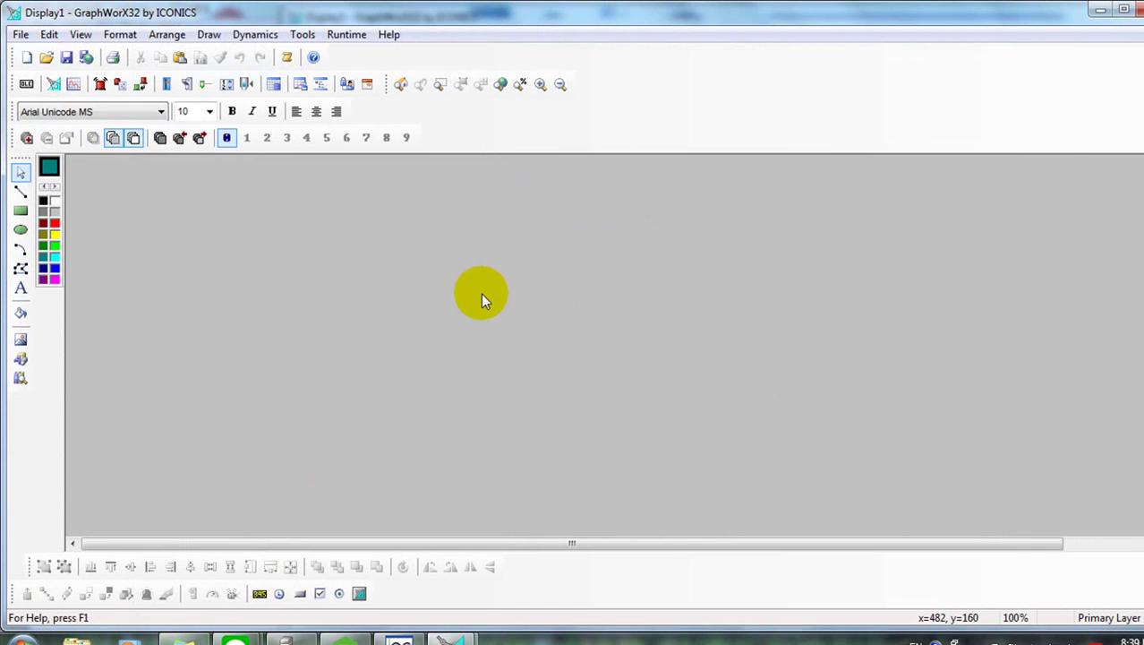
key("ctrl+v")
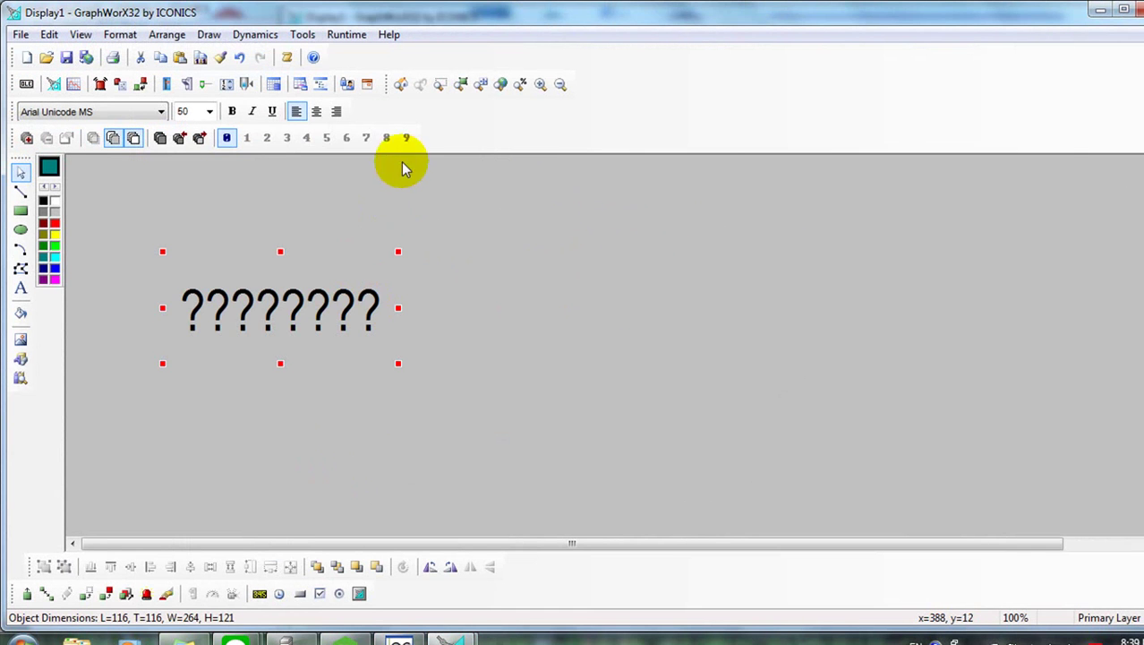
Run the second display beside the first and recheck _System._ClientCount in OPC Quick Client.
left_click_drag(452, 20, 1080, 43)
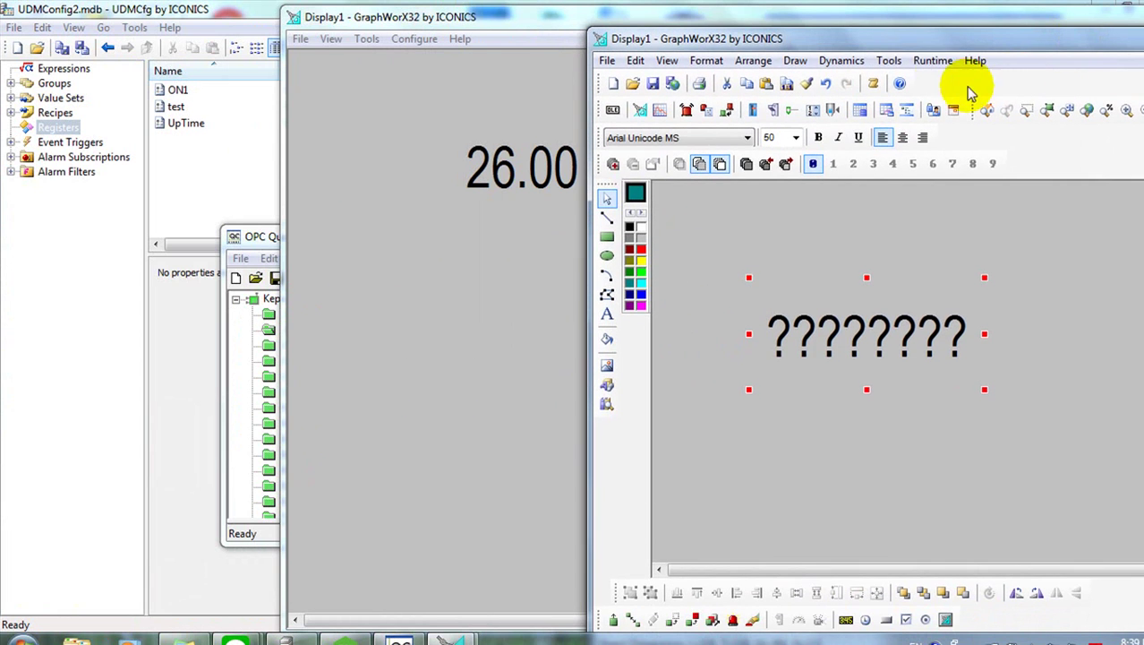
left_click(931, 60)
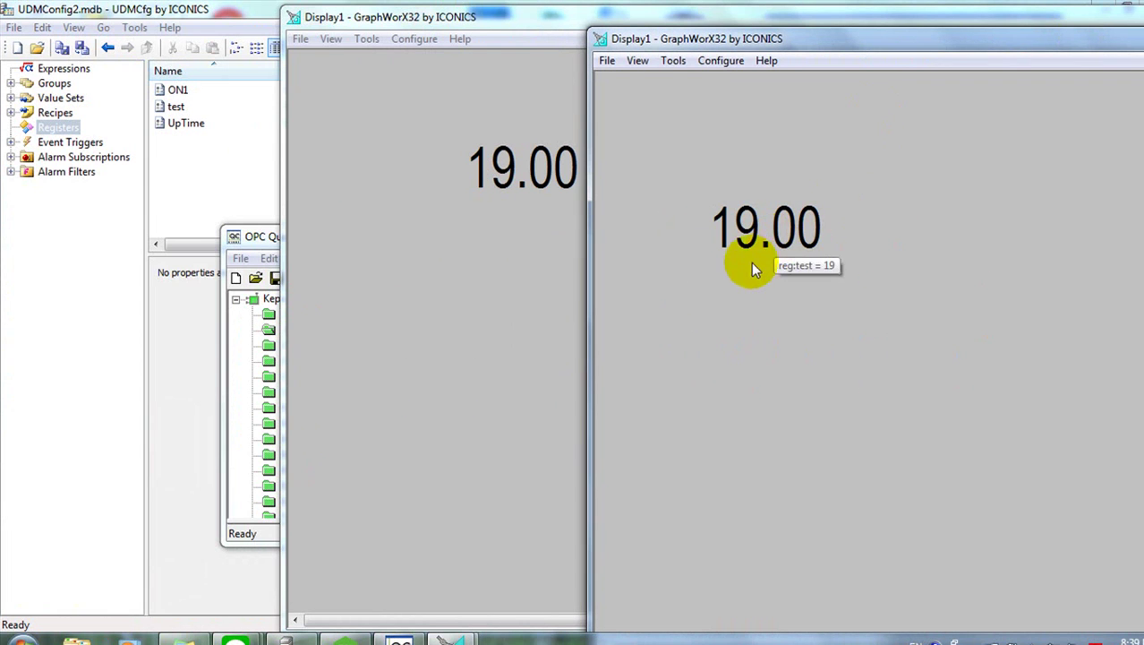
left_click(400, 641)
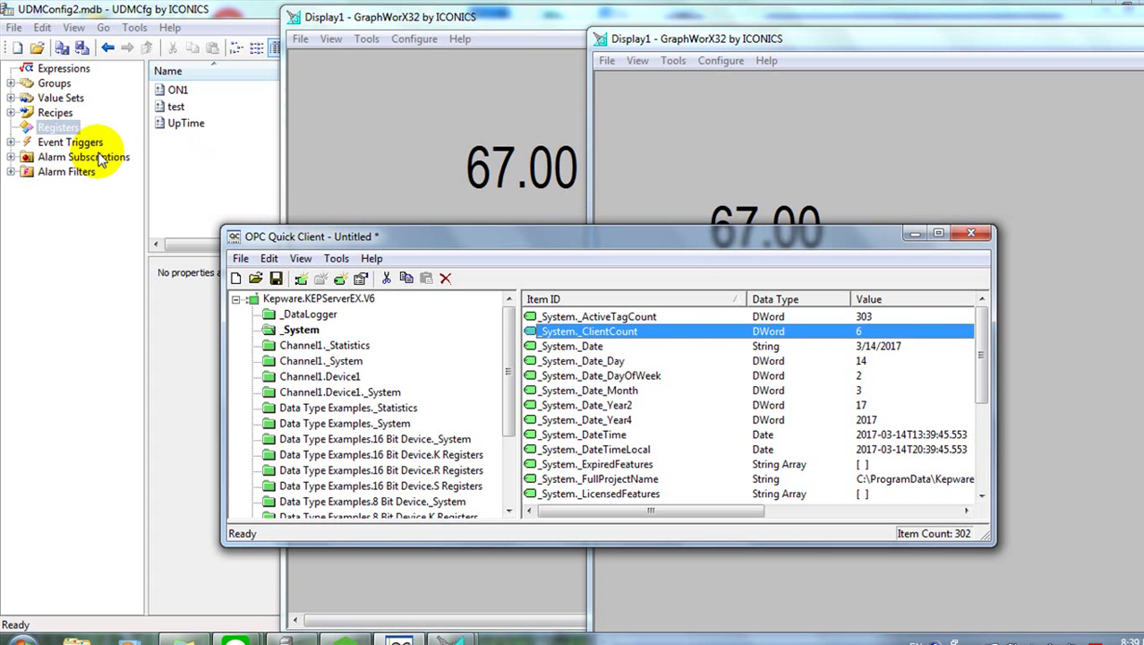
Run the pasted reg:test point in a third GraphWorX32 instance, placing its window so _System._ClientCount stays visible.
left_click(21, 634)
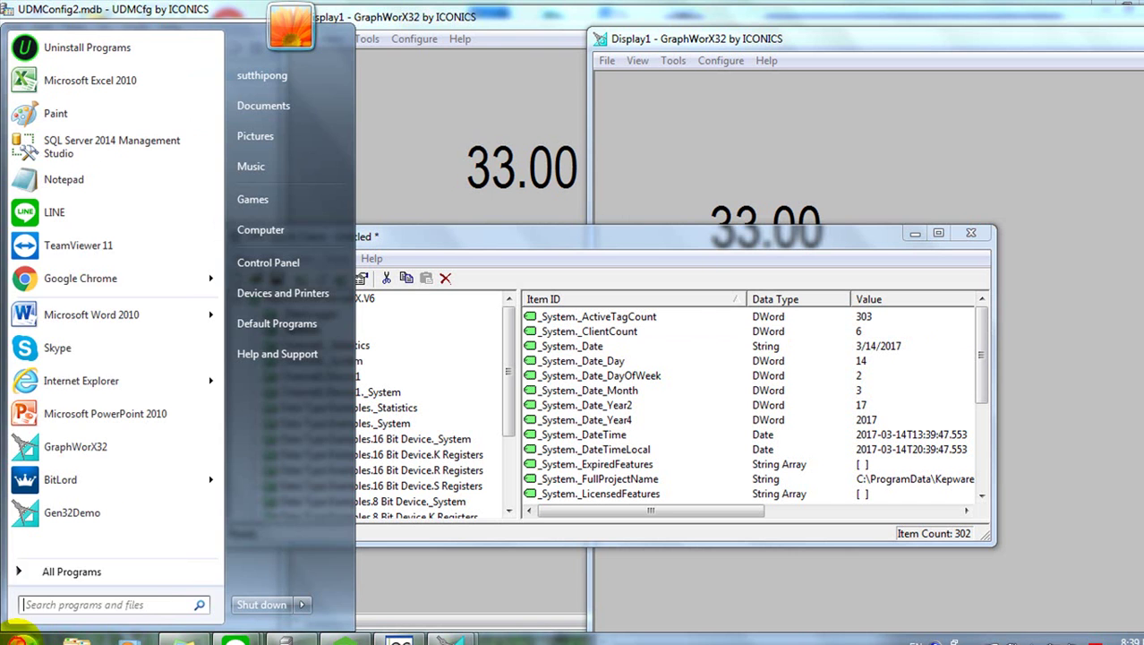
left_click(75, 445)
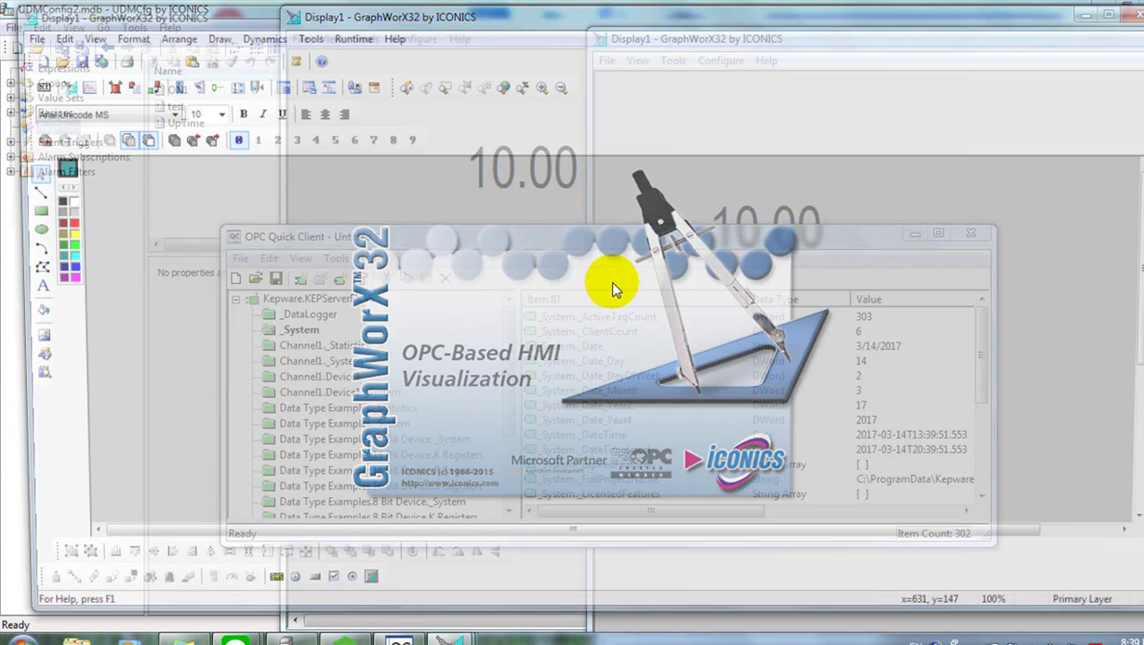
key("ctrl+v")
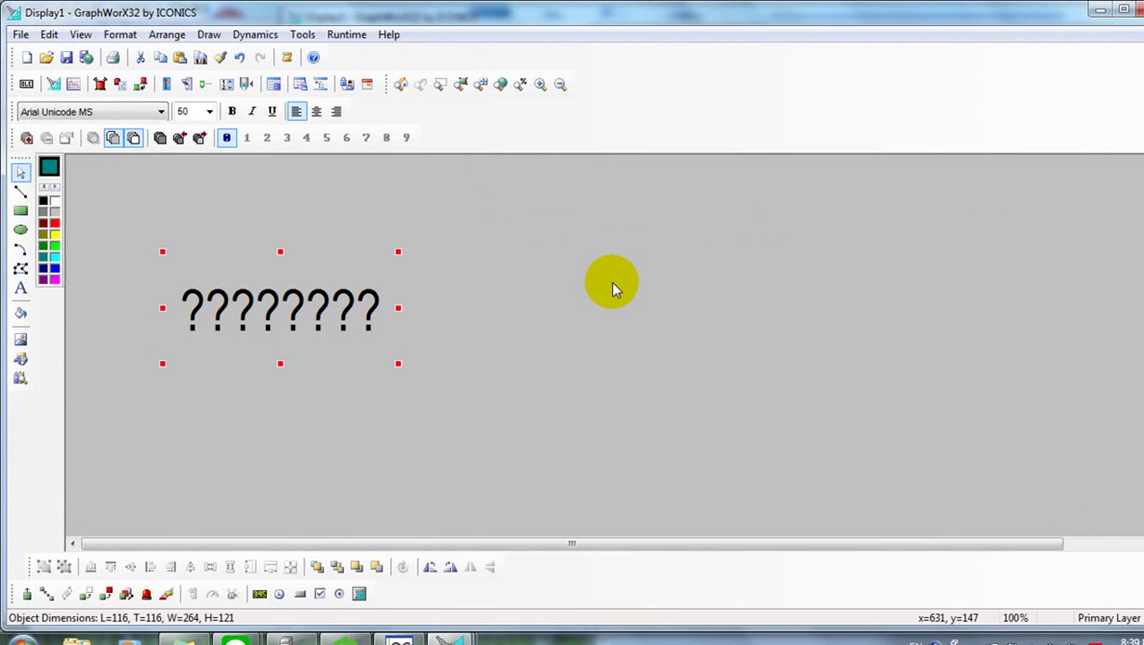
left_click(342, 34)
left_click_drag(517, 25, 894, 378)
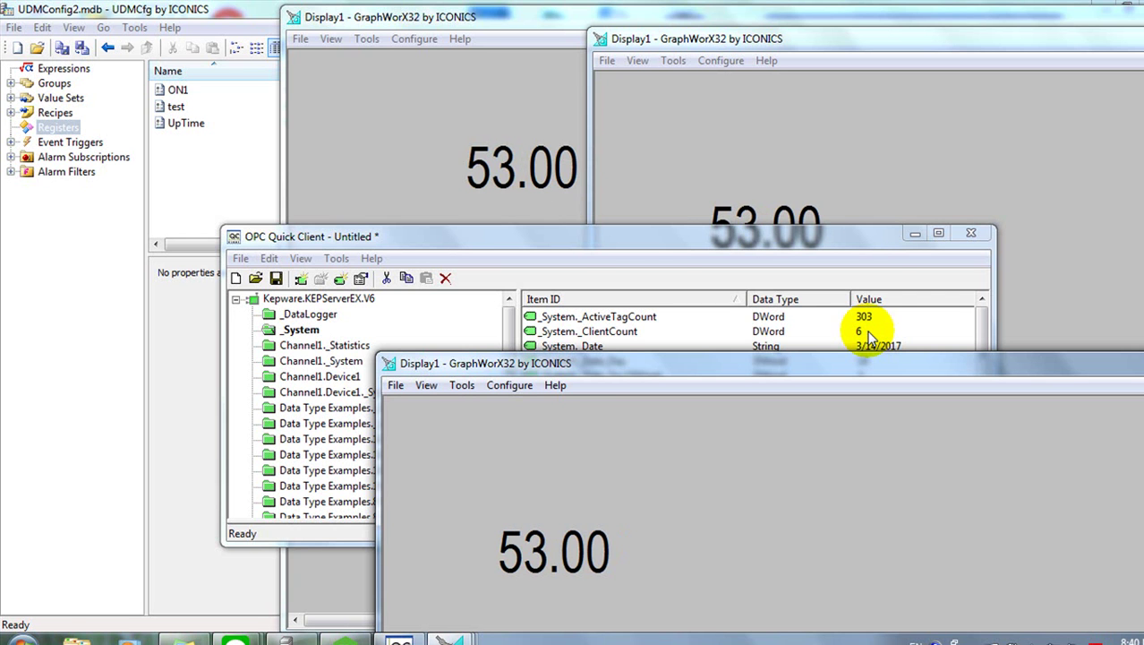
Open a fourth GraphWorX32 instance and insert a Trend Viewer control, opening its properties.
left_click(22, 638)
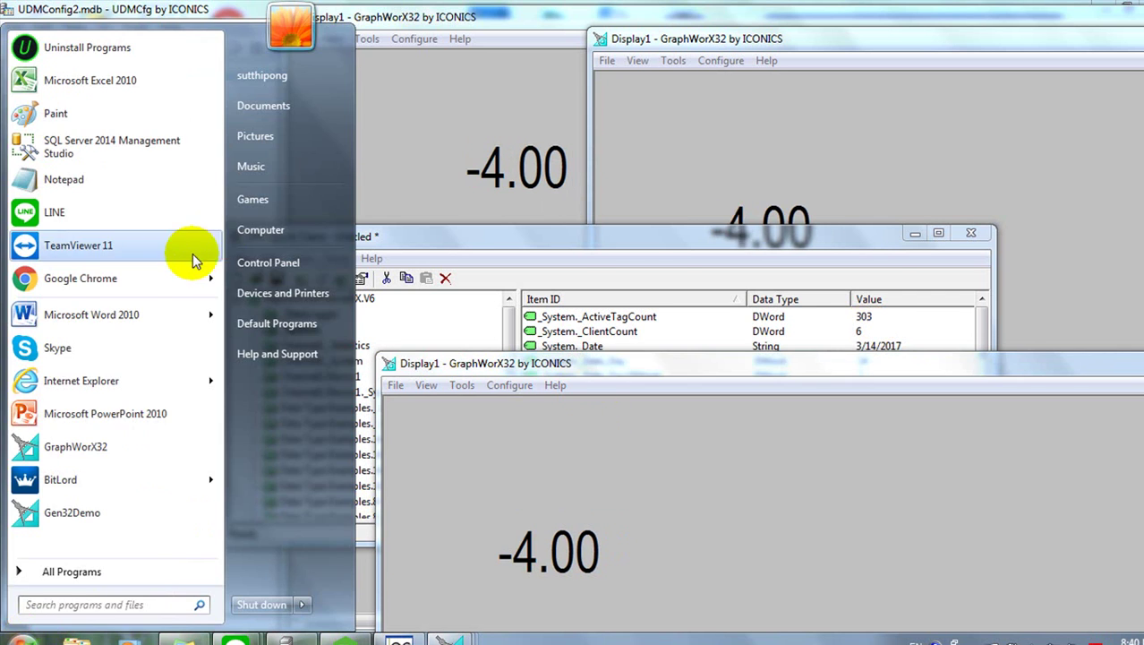
left_click(89, 448)
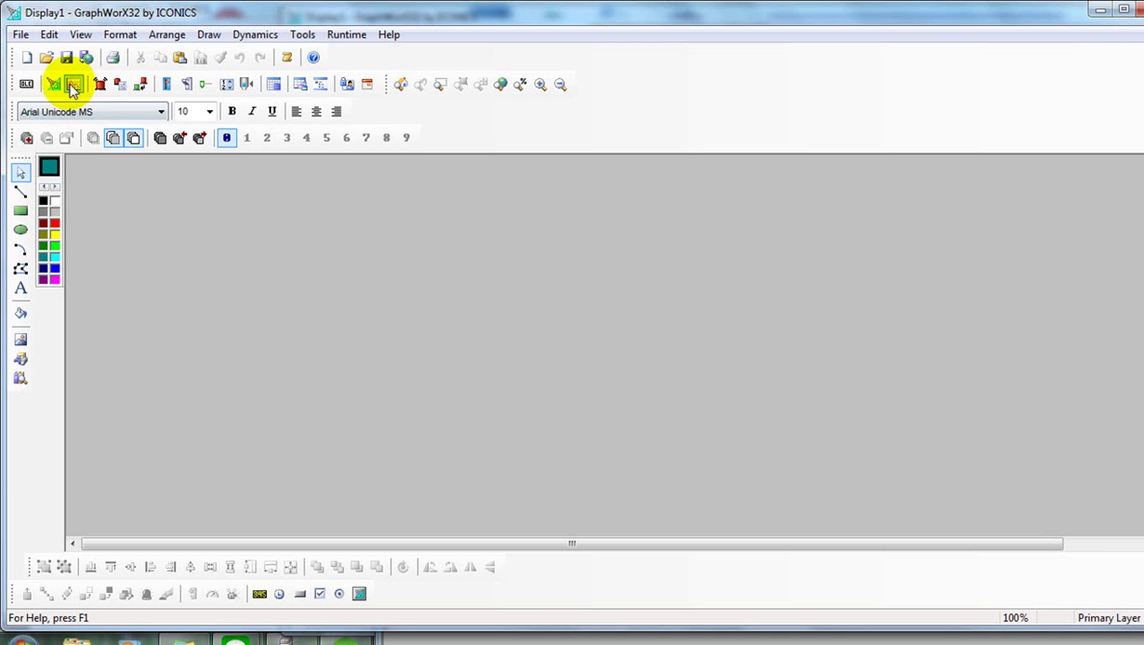
left_click(73, 84)
double_click(555, 278)
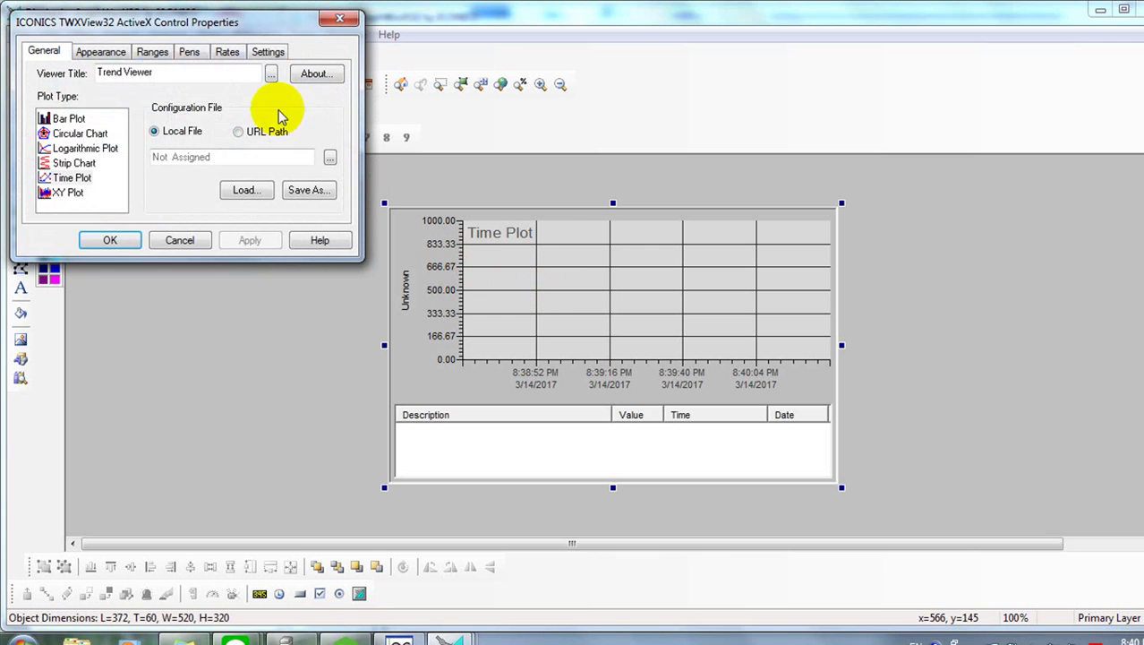
Add the UDM register reg:test as a pen of the trend.
left_click(189, 52)
left_click(306, 114)
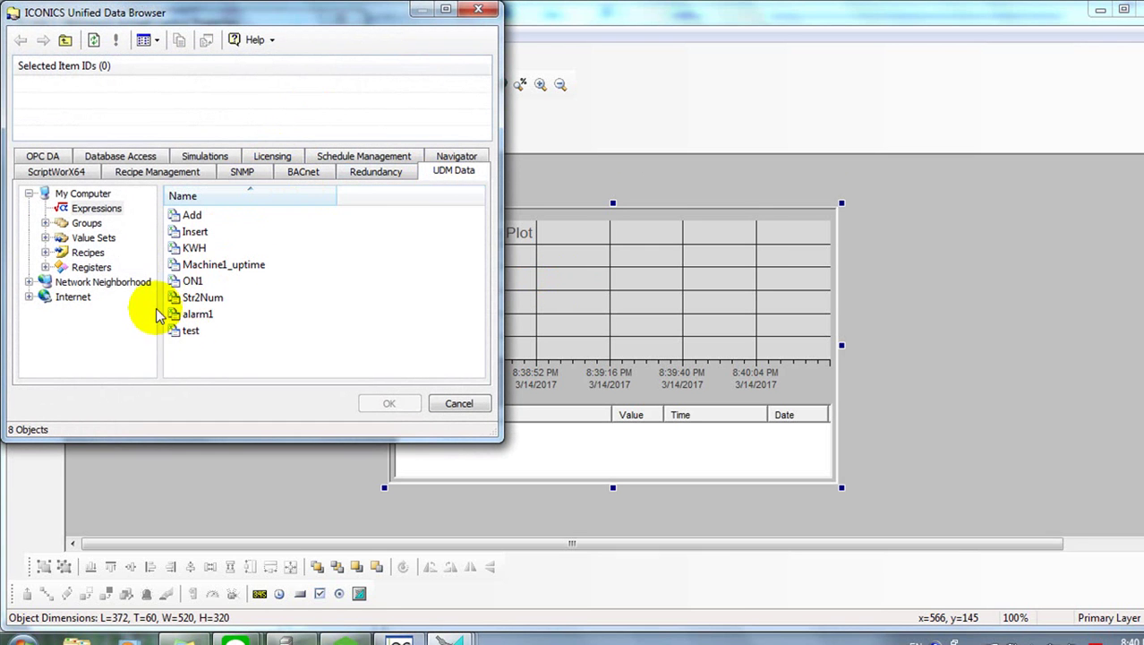
left_click(87, 255)
left_click(88, 266)
left_click(183, 248)
left_click(394, 404)
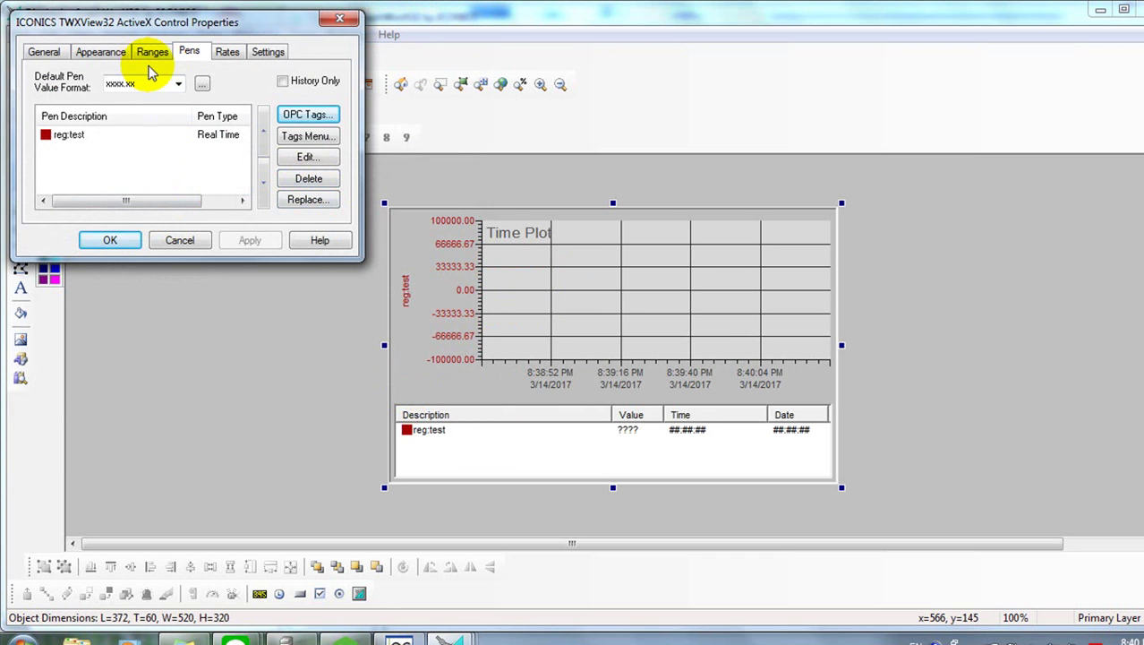
Enable global ranges for the trend with a low limit of -100 and apply the properties.
left_click(161, 55)
left_click(42, 76)
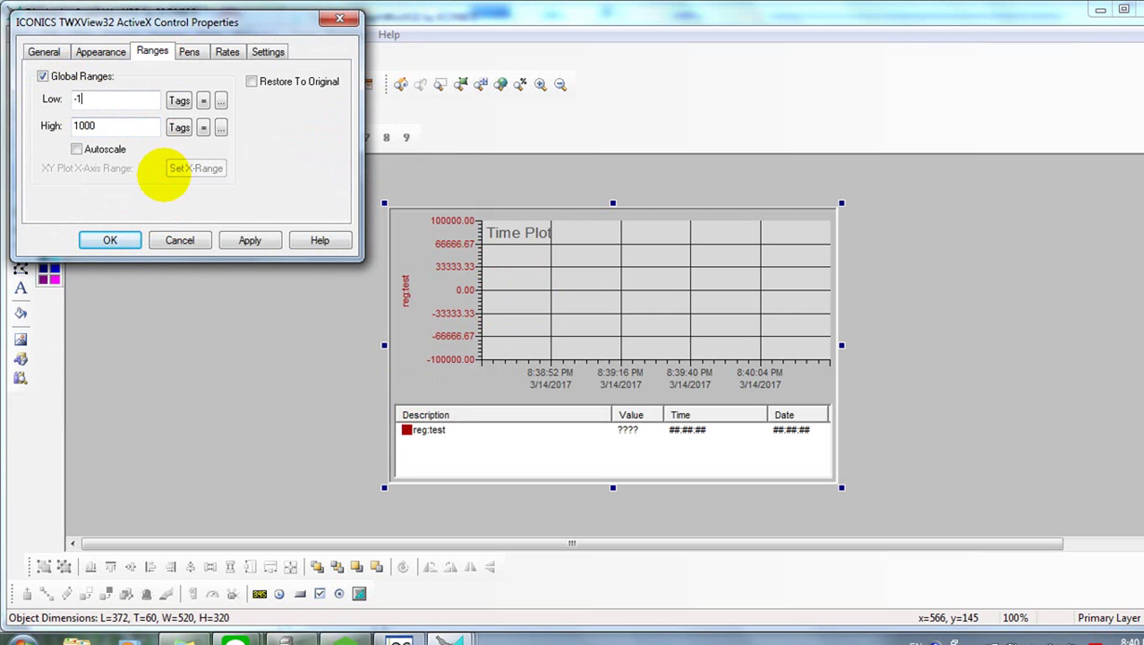
left_click(103, 152)
left_click(274, 242)
left_click(123, 237)
Run the trend display and check _System._ClientCount in OPC Quick Client with the plot in view.
left_click(342, 32)
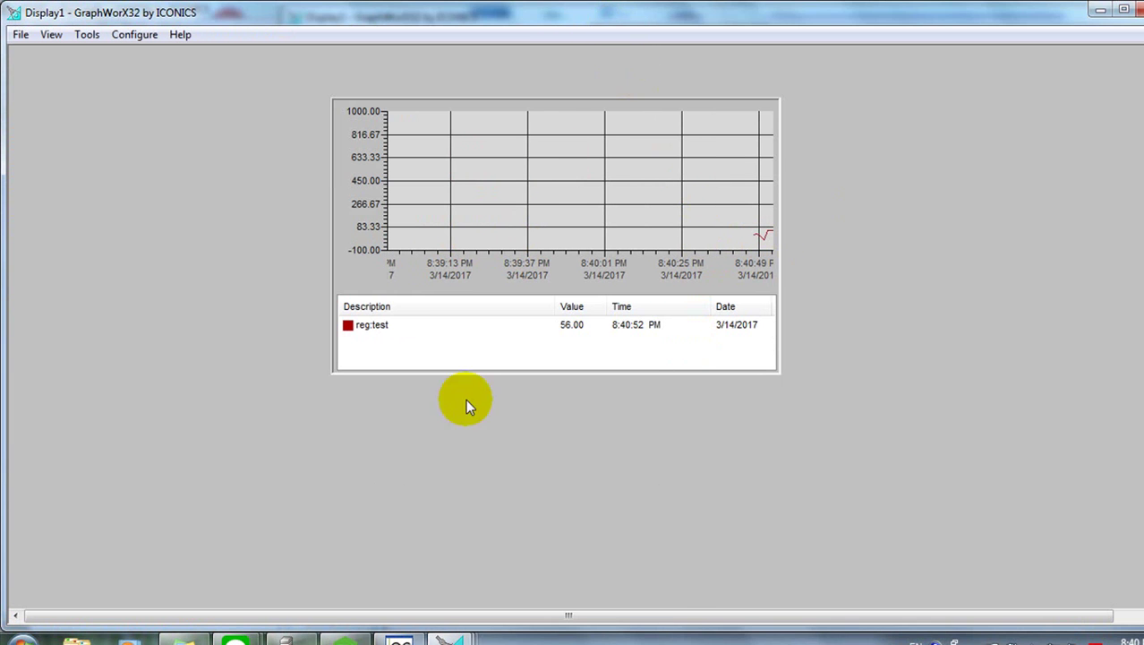
left_click(399, 640)
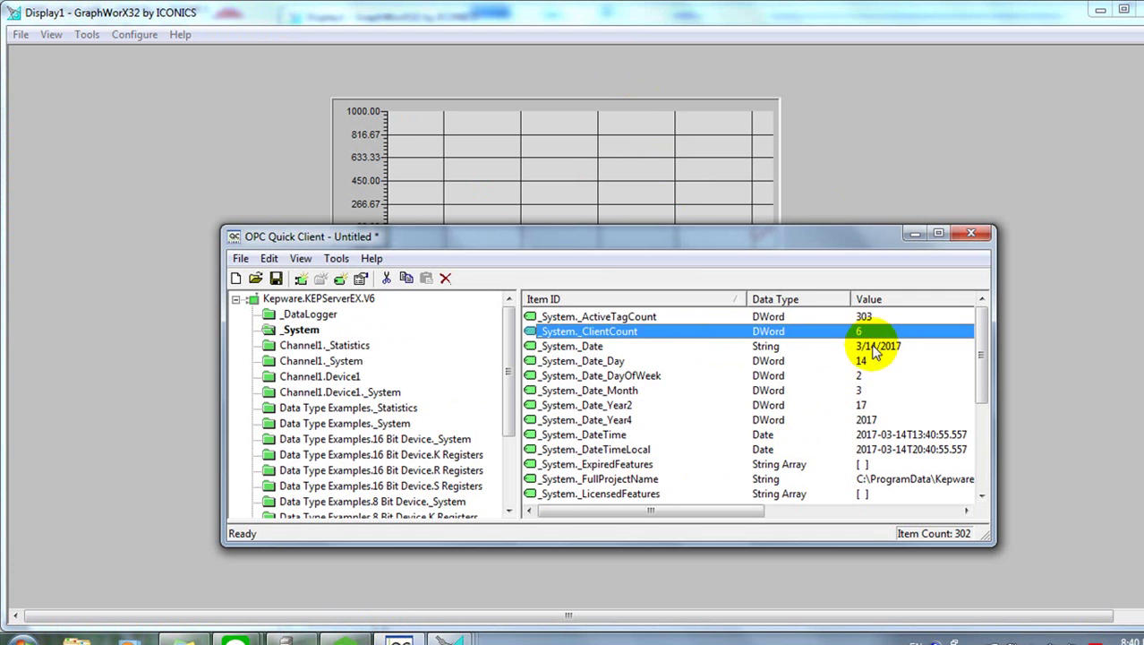
left_click_drag(791, 239, 668, 325)
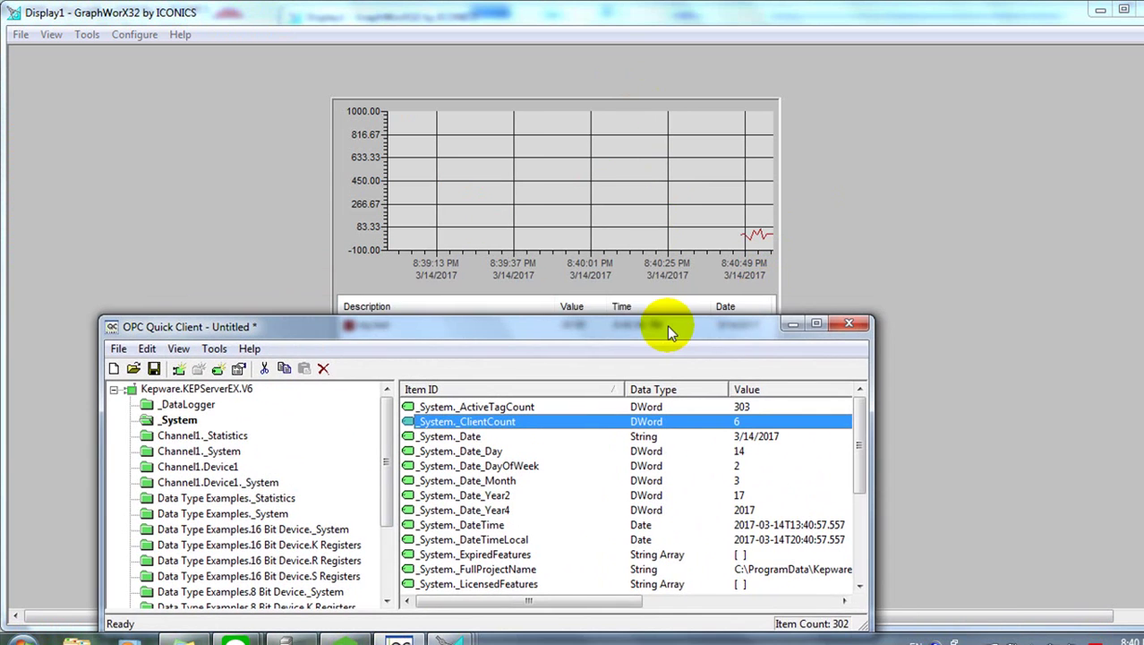